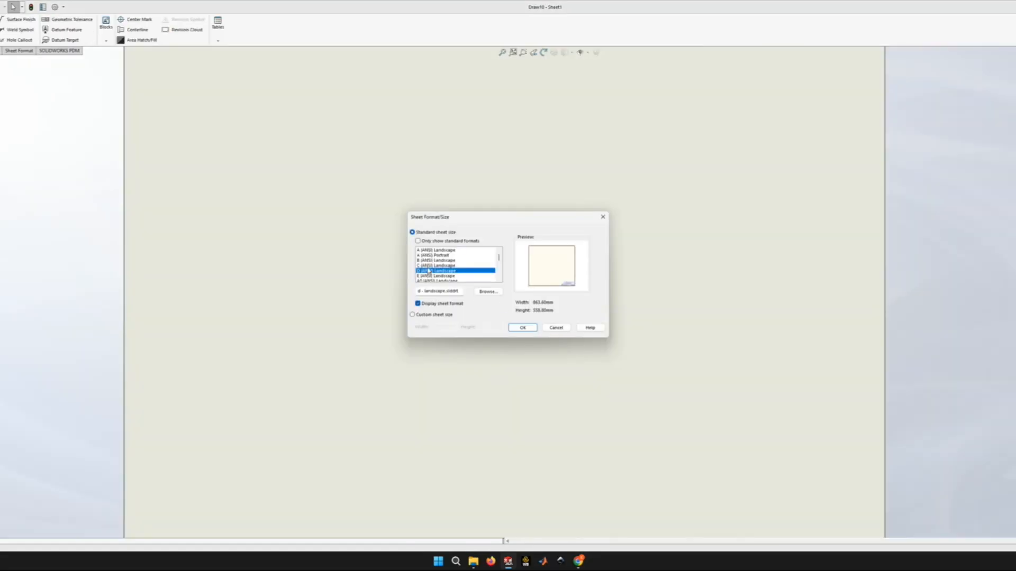
Set up the drawing sheet in the C (ANSI) Landscape standard format.
left_click(428, 267)
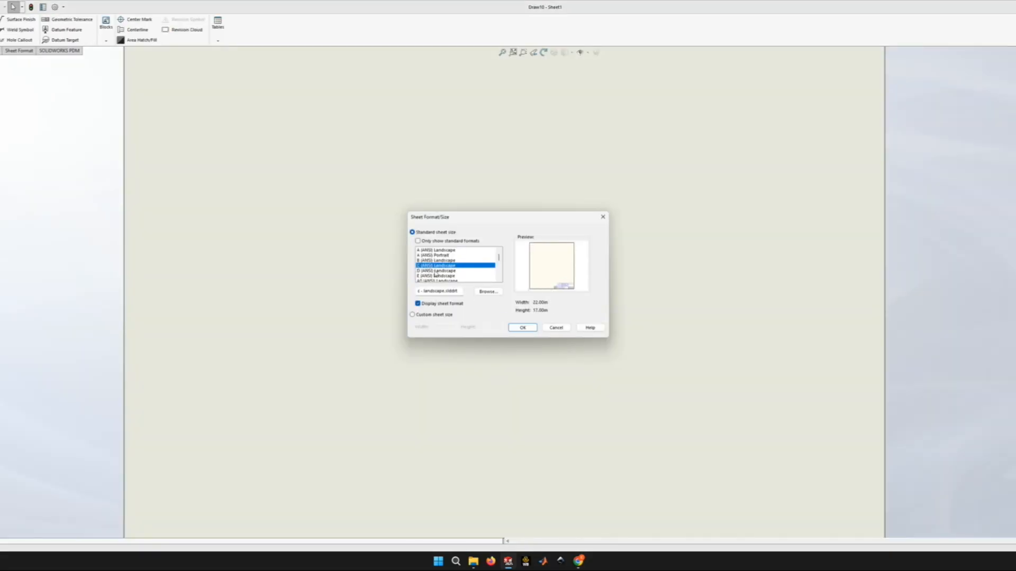
left_click(523, 328)
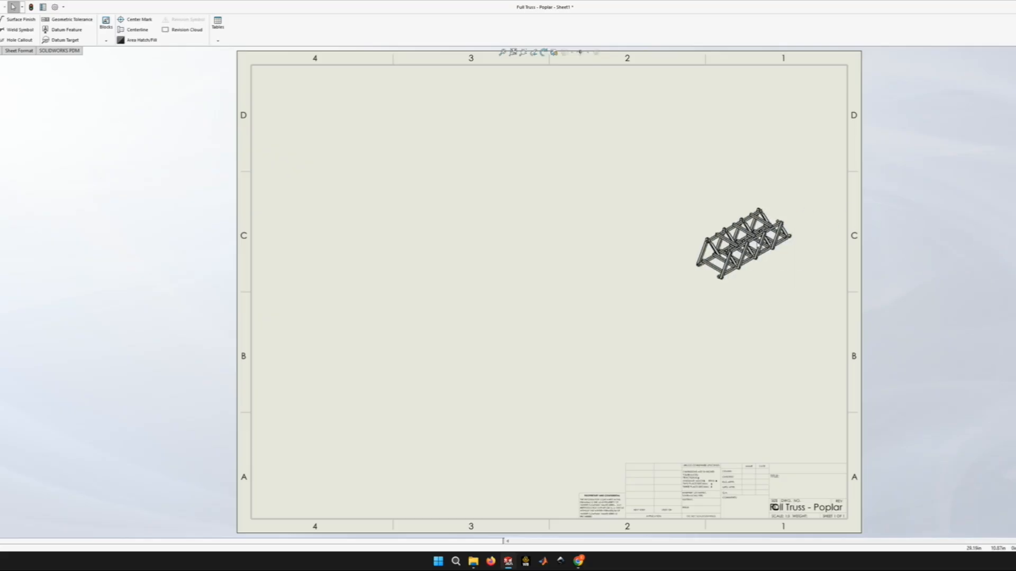
Place a shaded isometric view of the full truss, scale it to fit the sheet and position it near the middle.
left_click(455, 297)
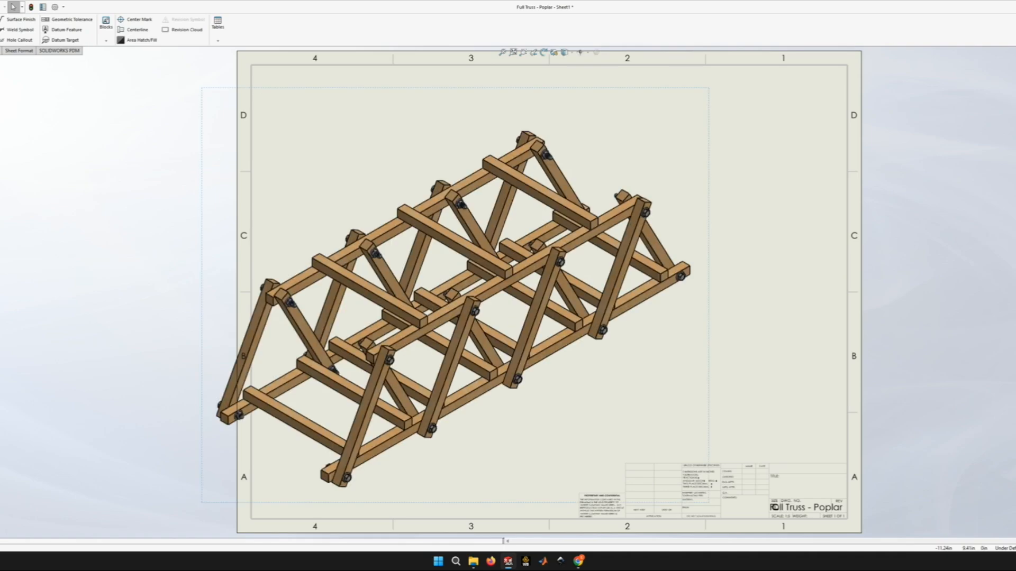
left_click_drag(710, 316, 767, 325)
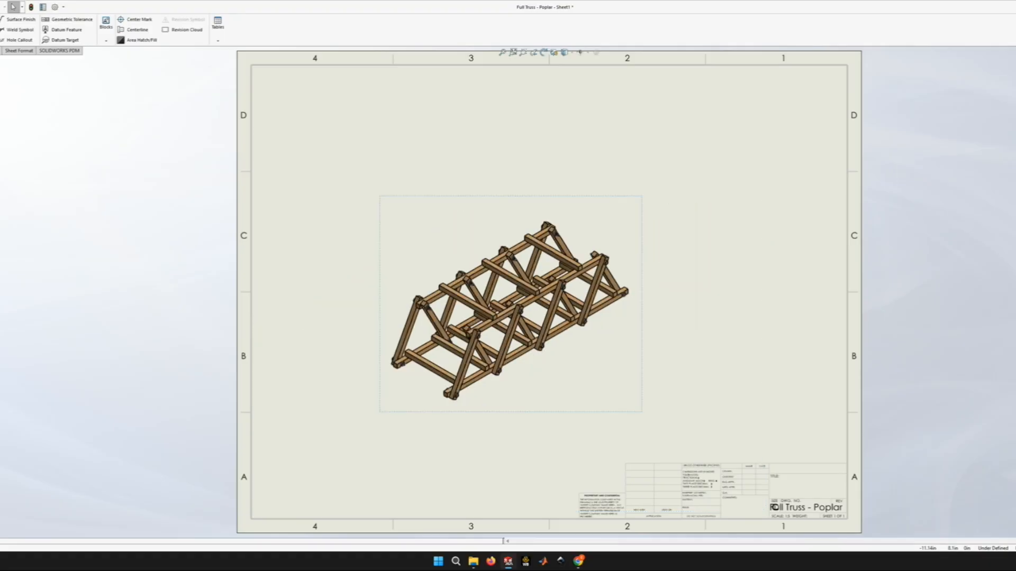
left_click_drag(646, 325, 629, 318)
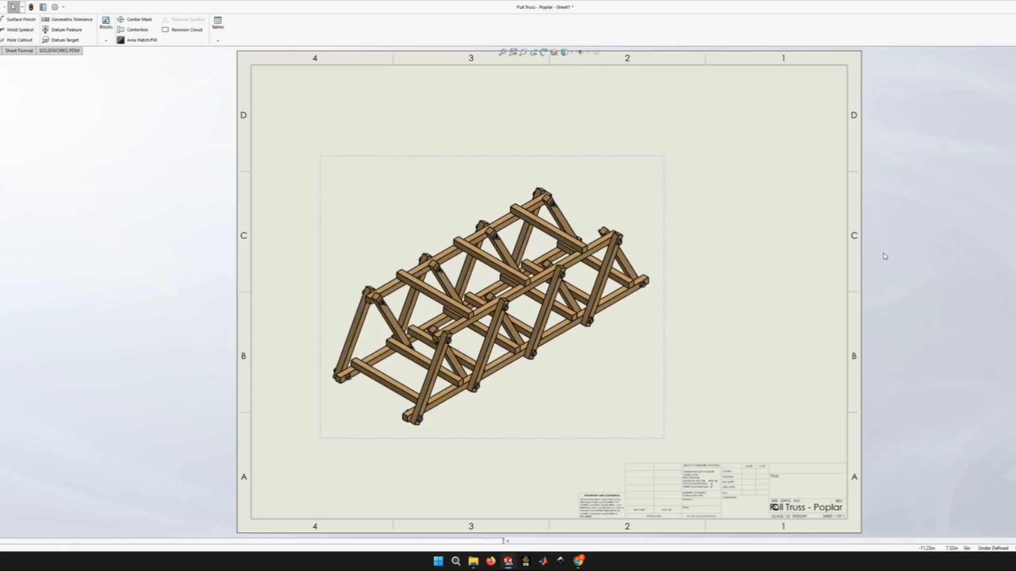
left_click(396, 132)
left_click_drag(668, 360, 662, 361)
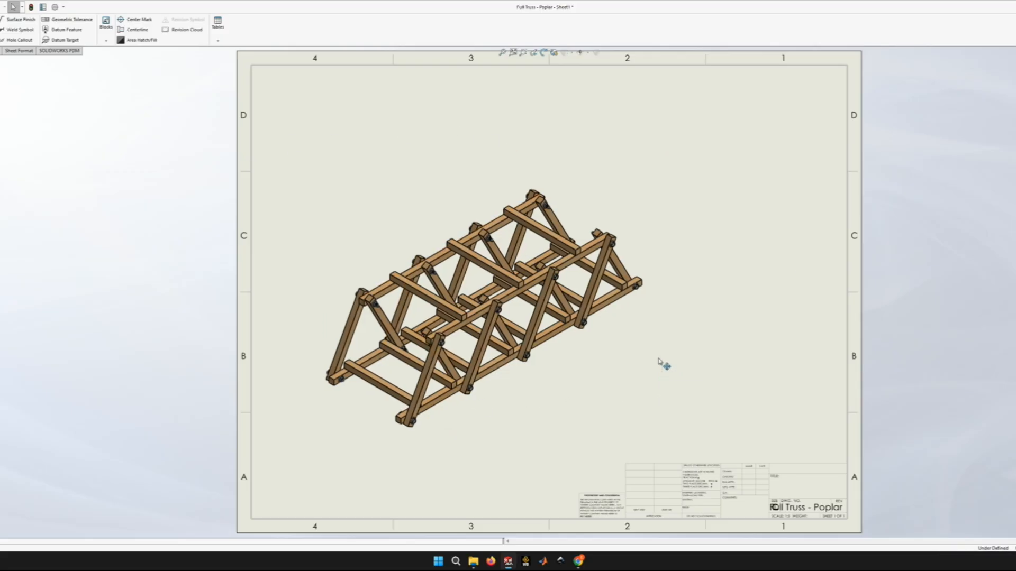
left_click(151, 271)
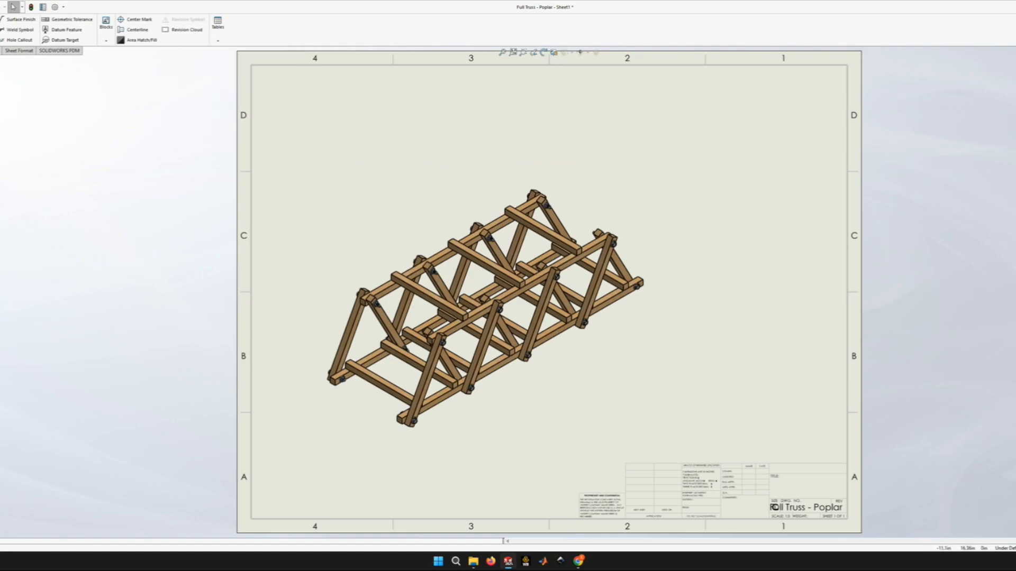
Insert a bill of materials for the truss view and place it in the upper-right corner of the sheet border.
left_click(0, 50)
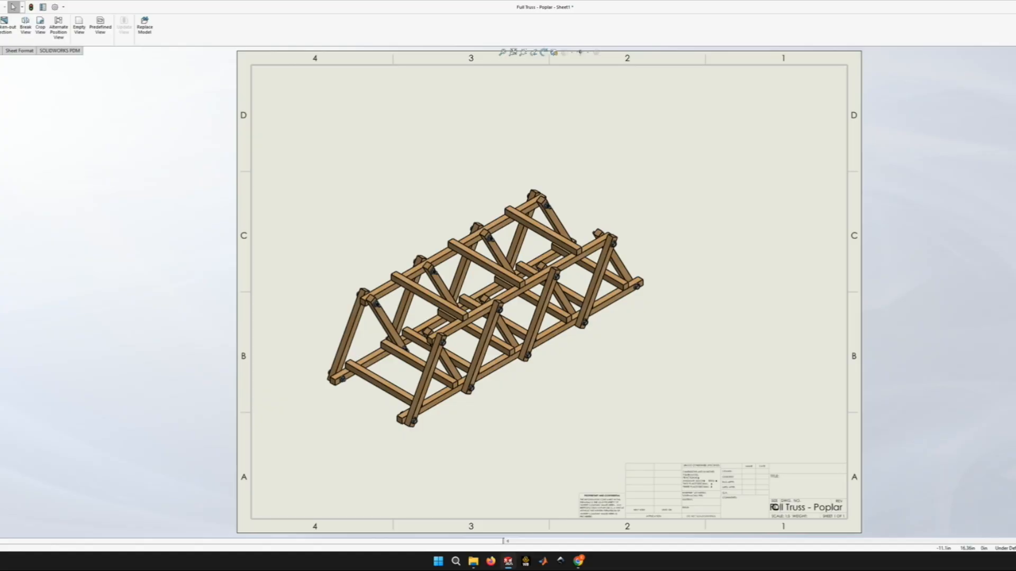
left_click(1, 51)
left_click(218, 40)
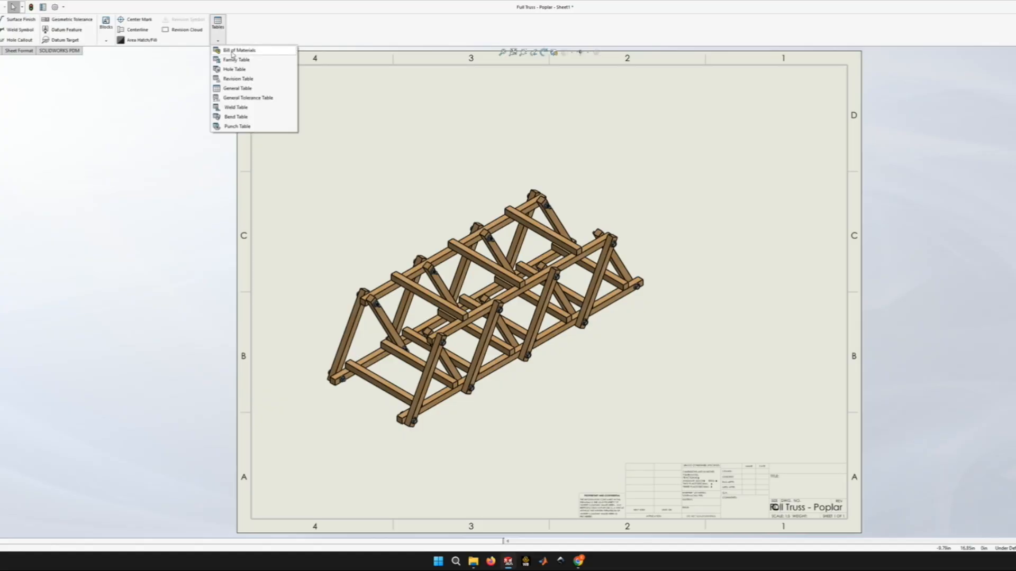
left_click(232, 53)
left_click(378, 159)
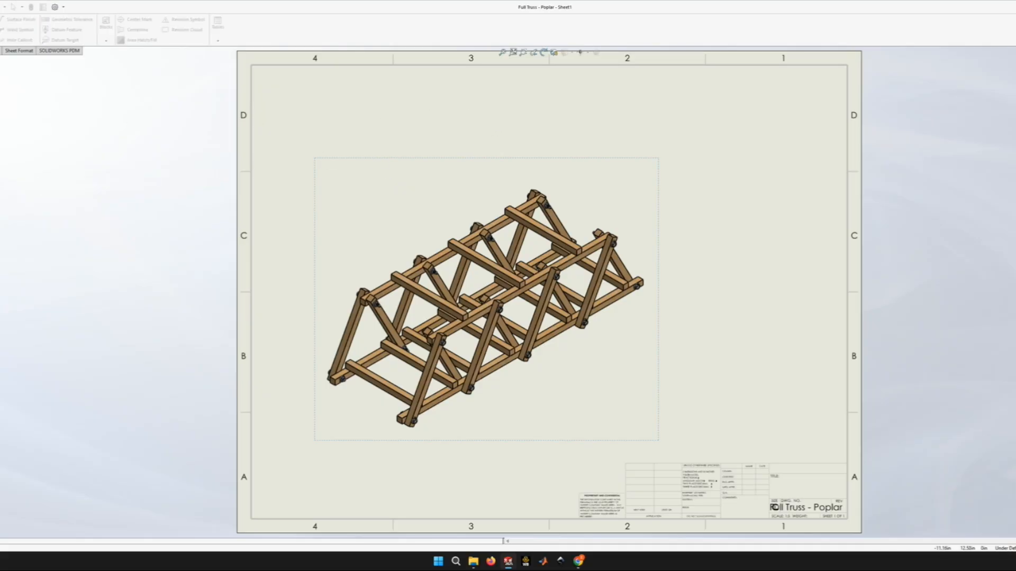
left_click(661, 69)
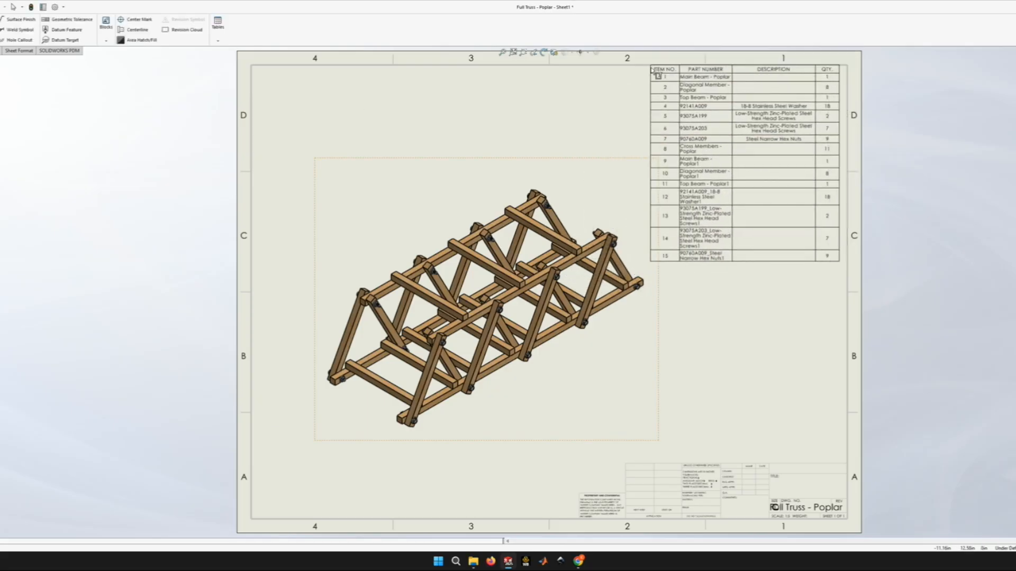
Widen the bill of materials' PART NUMBER column and move the table back inside the sheet's upper-right border corner.
left_click(673, 84)
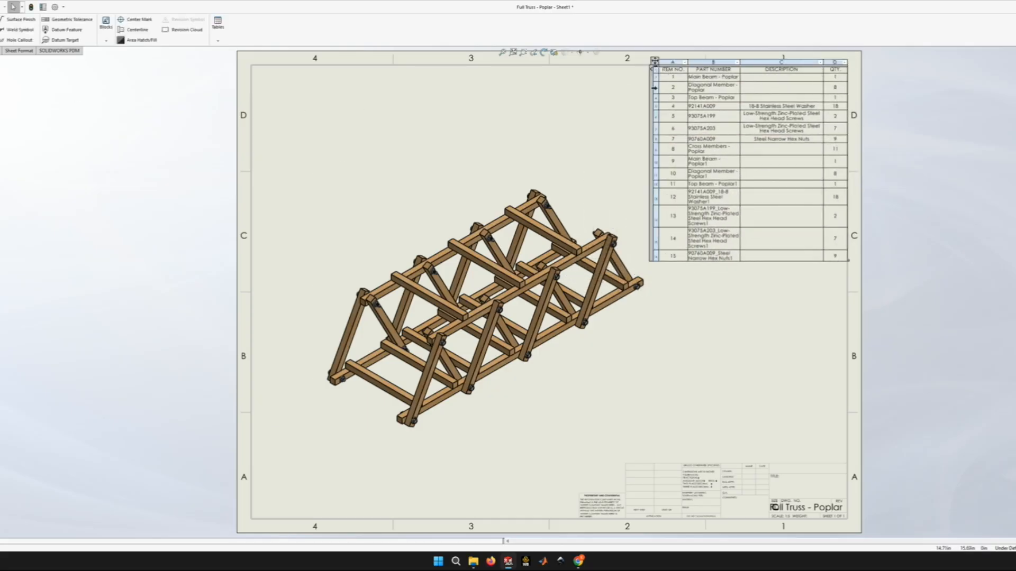
left_click_drag(740, 86, 785, 87)
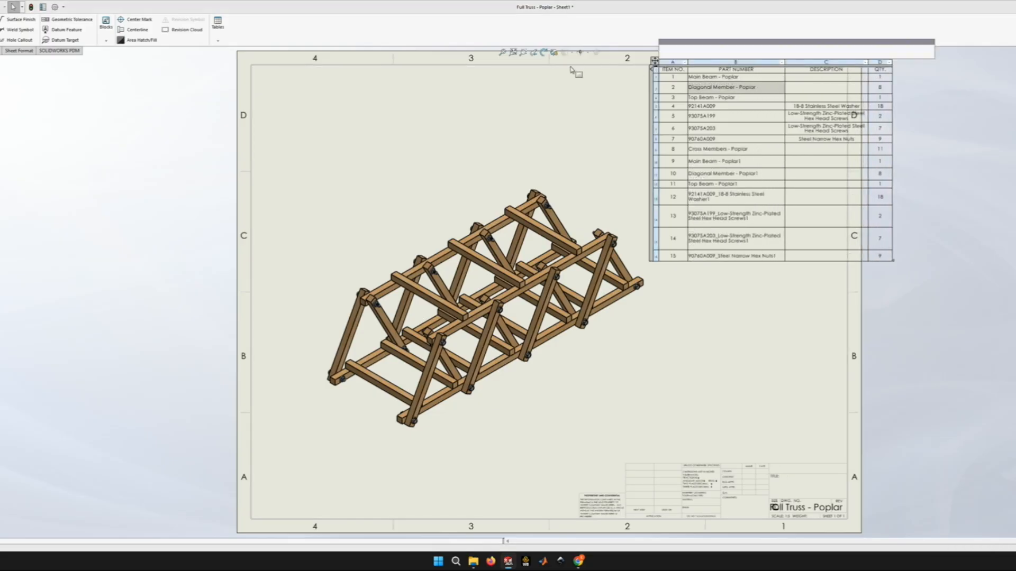
left_click_drag(654, 61, 611, 67)
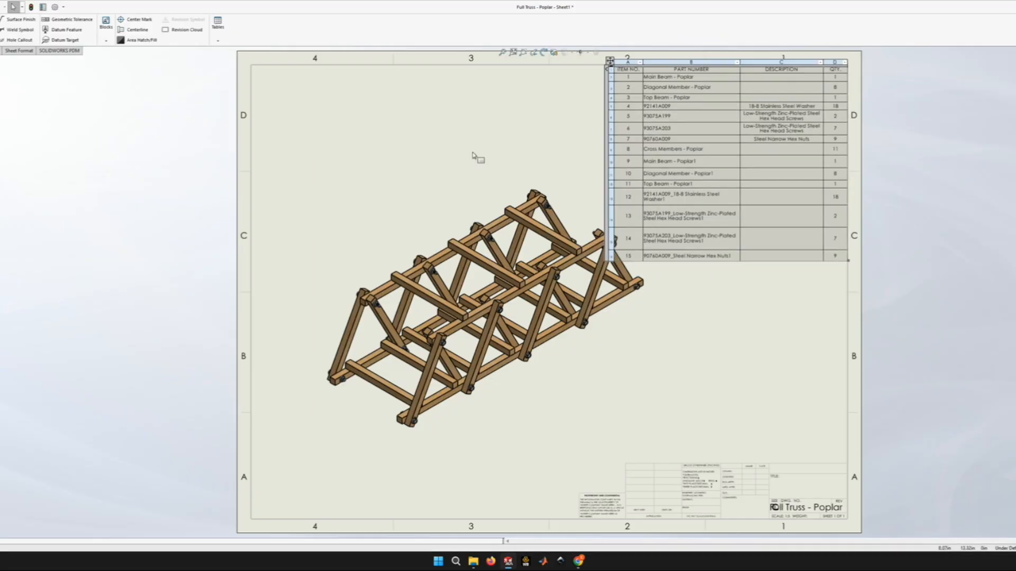
Move the truss view down and to the left, clear of the bill of materials.
mouse_move(411, 159)
left_mouse_down()
mouse_move(359, 154)
mouse_move(324, 170)
mouse_move(382, 174)
mouse_move(390, 194)
left_mouse_up()
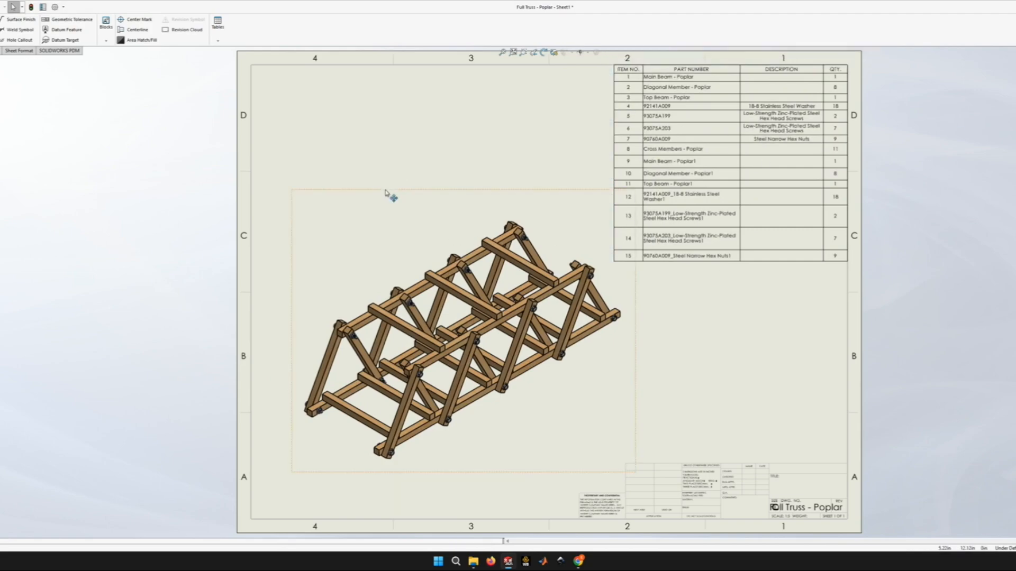
left_click_drag(380, 191, 365, 186)
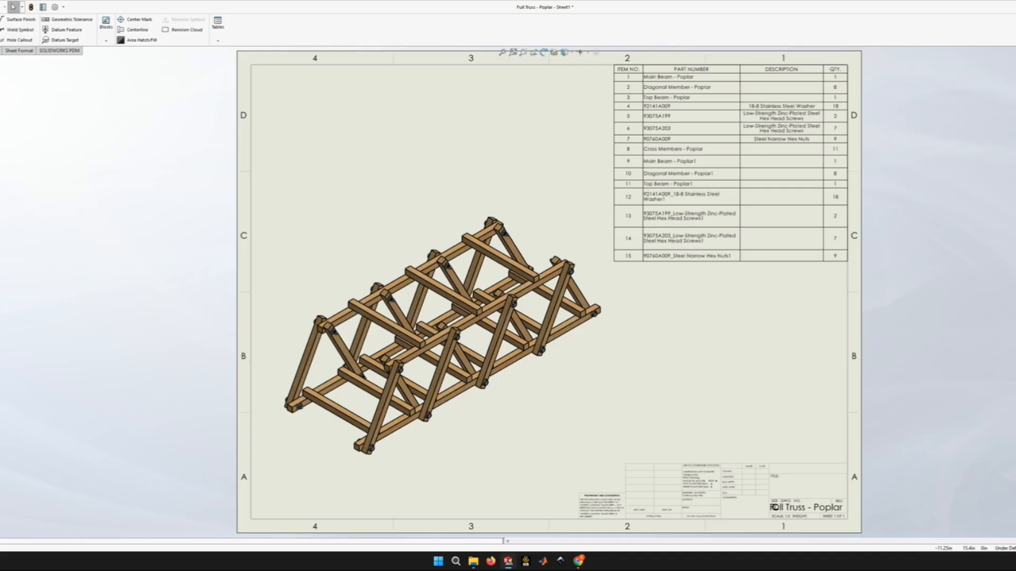
Add balloons to the leftmost rear diagonal member and the front main beam of the truss.
left_click(305, 355)
left_click(269, 313)
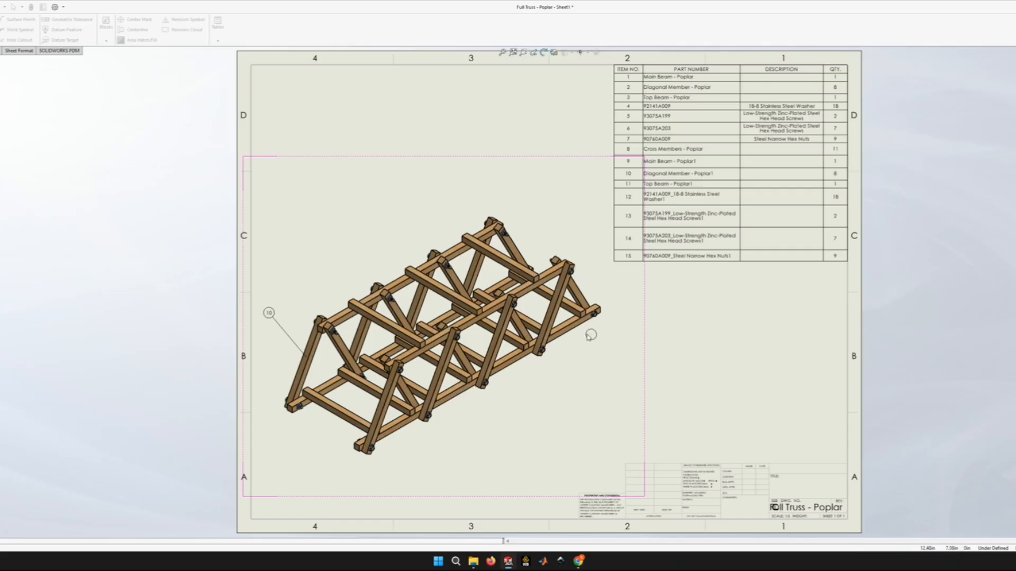
left_click(569, 332)
left_click(611, 347)
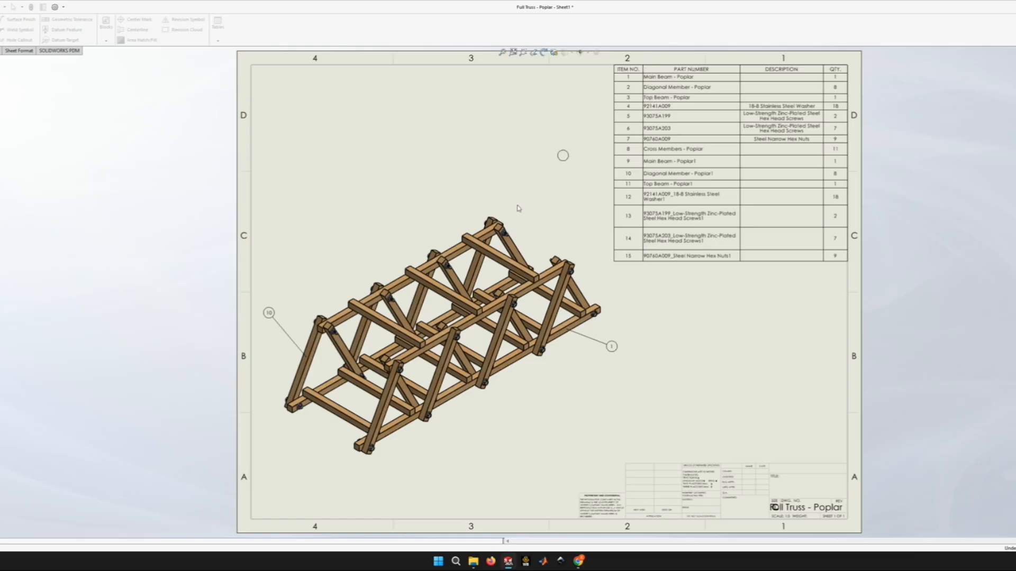
Add a balloon to the hex head screw at the top-right joint of the truss's front side.
scroll(424, 241, "down", 3)
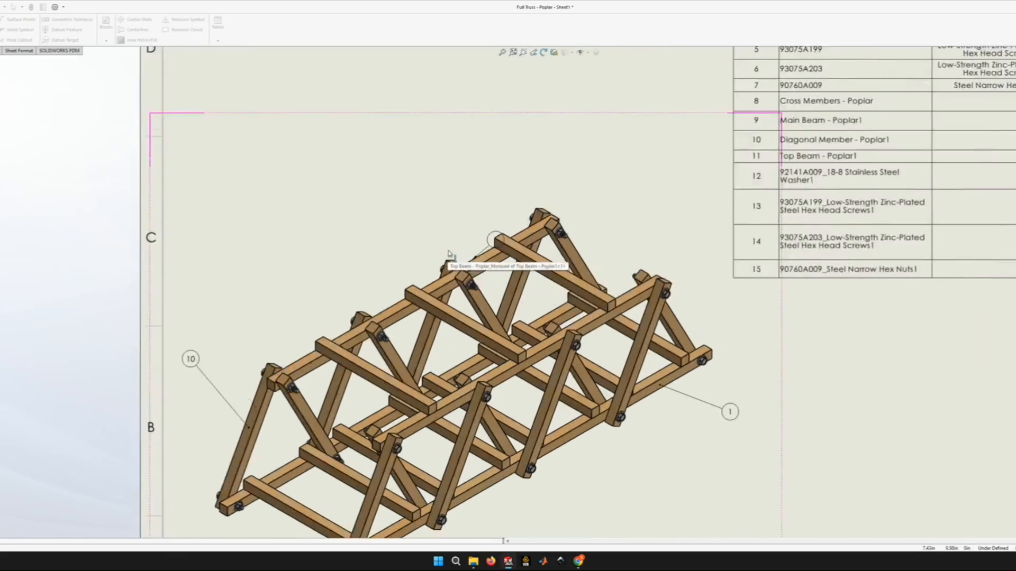
scroll(448, 253, "down", 2)
scroll(540, 299, "up", 1)
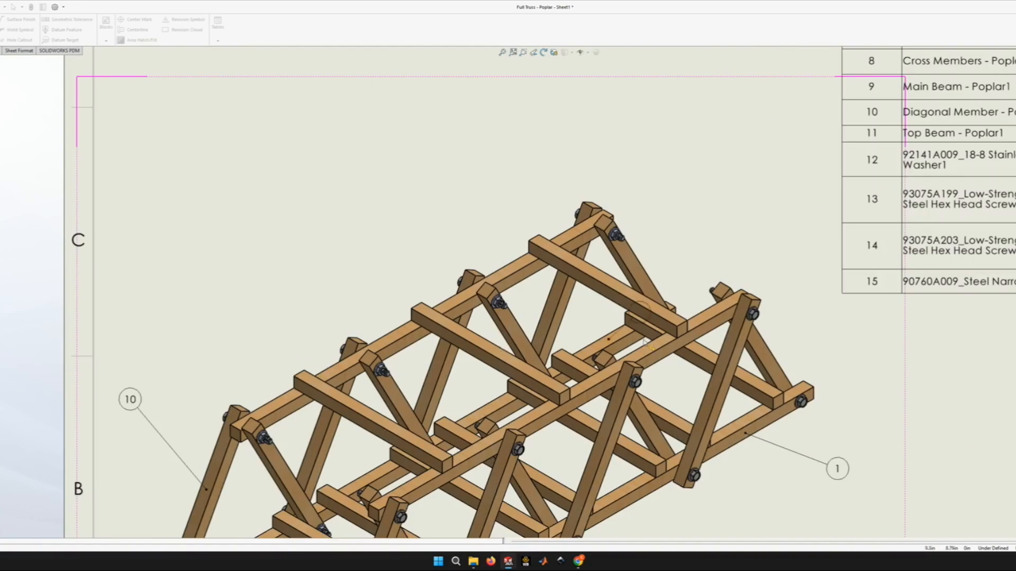
scroll(704, 312, "down", 2)
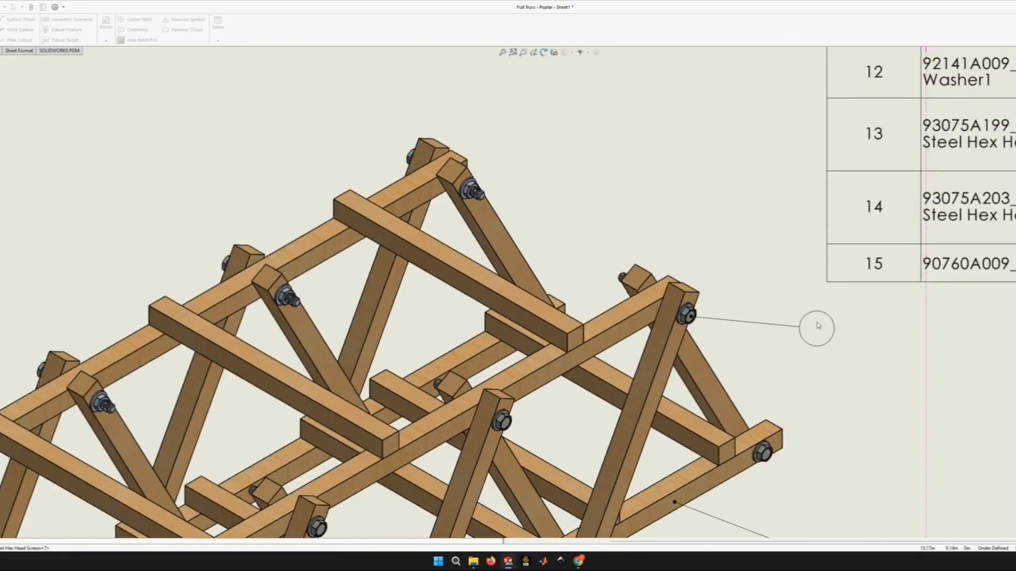
left_click(816, 327)
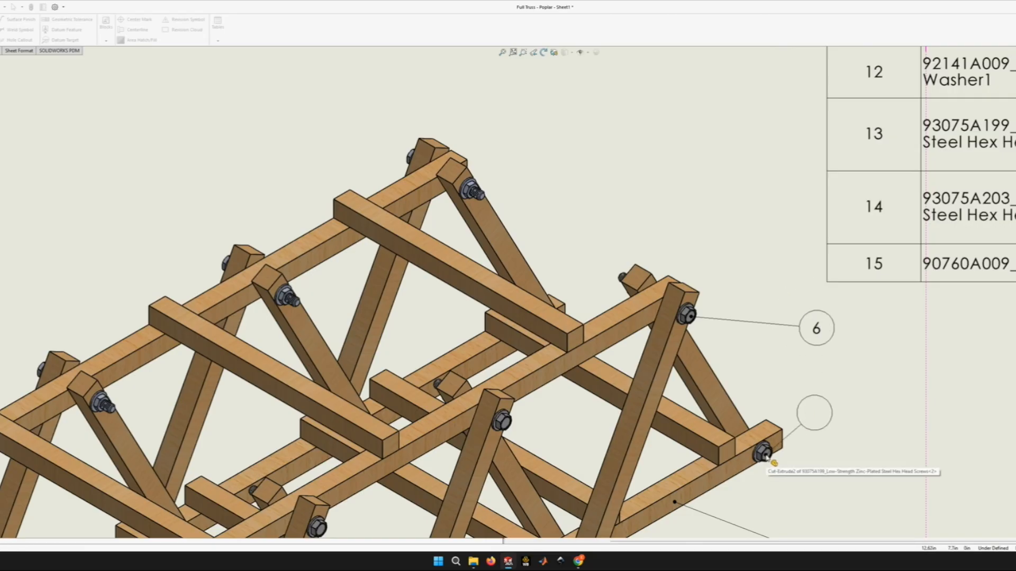
Add a balloon to the hex head screw at the top-left joint of the truss's rear side.
scroll(445, 324, "up", 3)
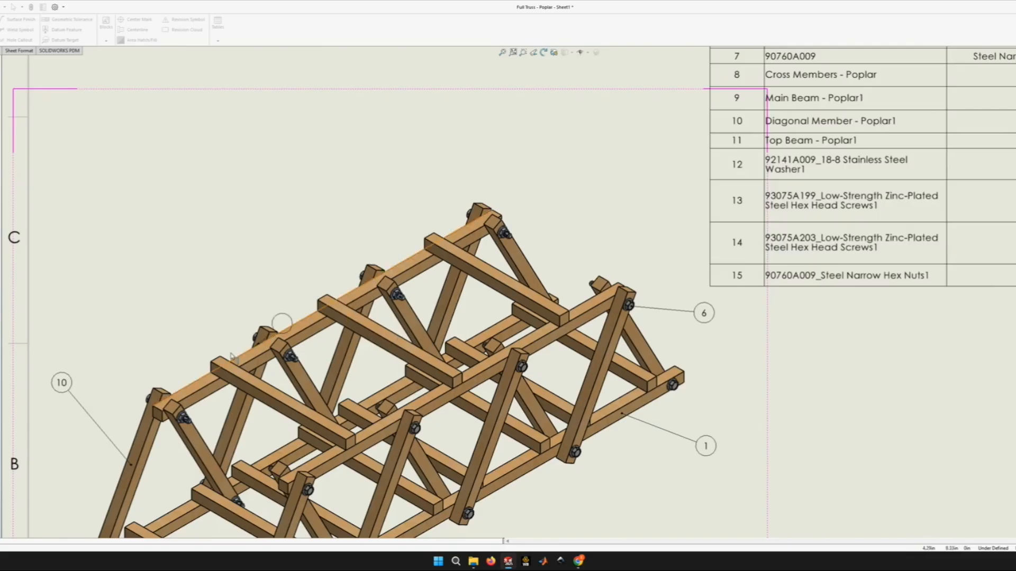
scroll(158, 379, "down", 2)
scroll(210, 370, "down", 2)
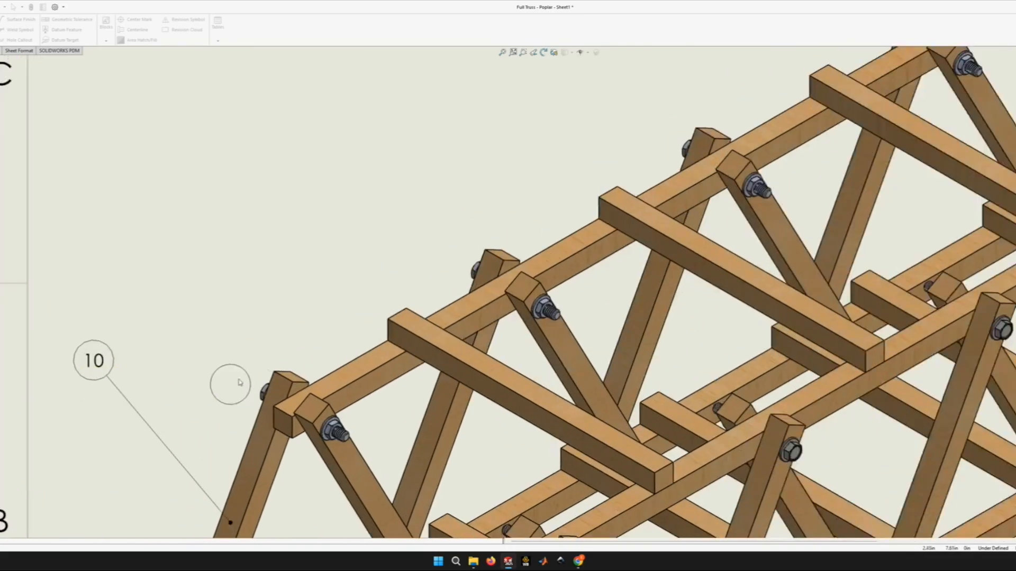
left_click(266, 392)
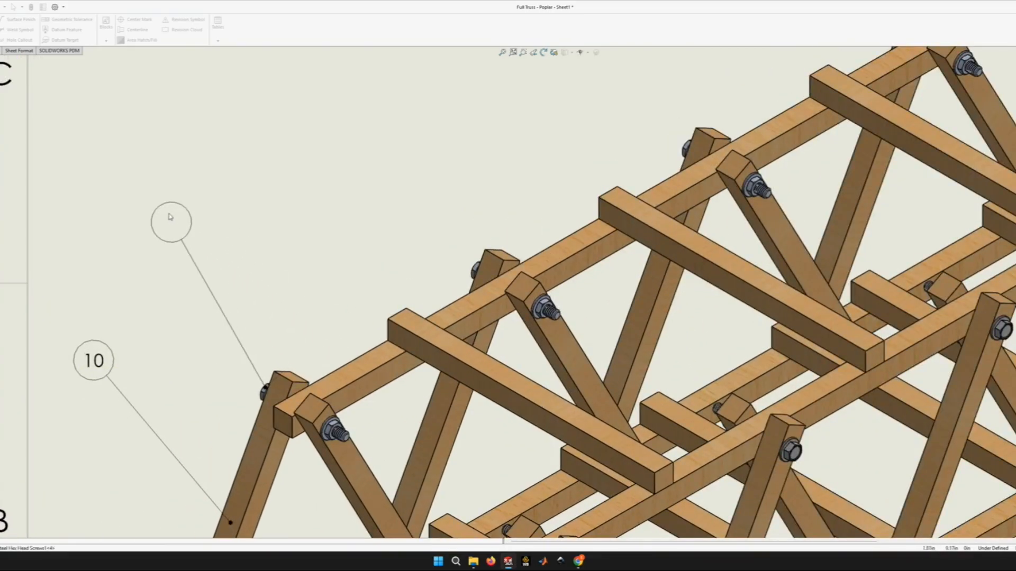
left_click(120, 176)
Add a balloon to the hex nut at the highest joint of the truss's rear side.
scroll(547, 293, "up", 5)
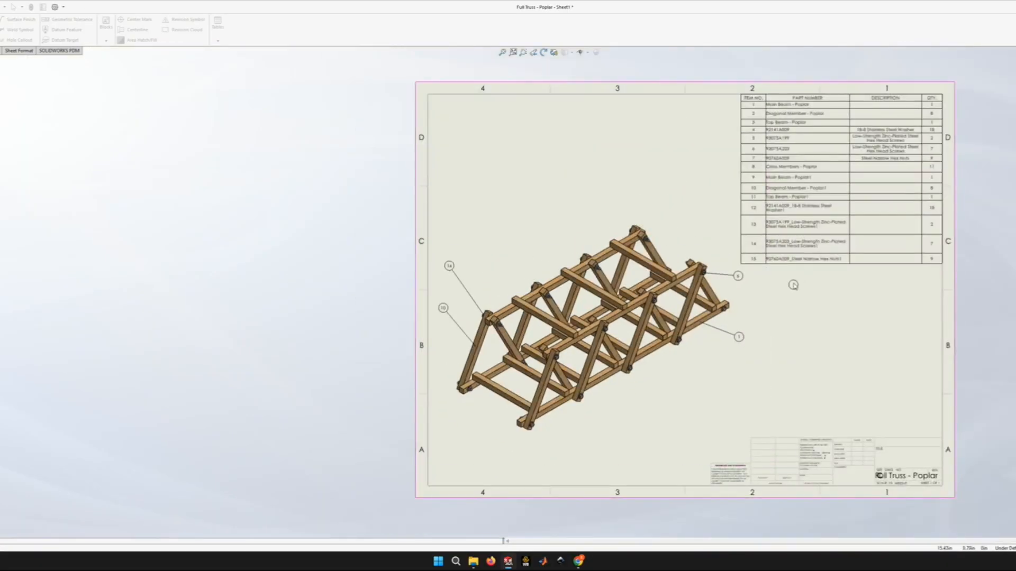
scroll(793, 285, "down", 1)
scroll(578, 220, "down", 3)
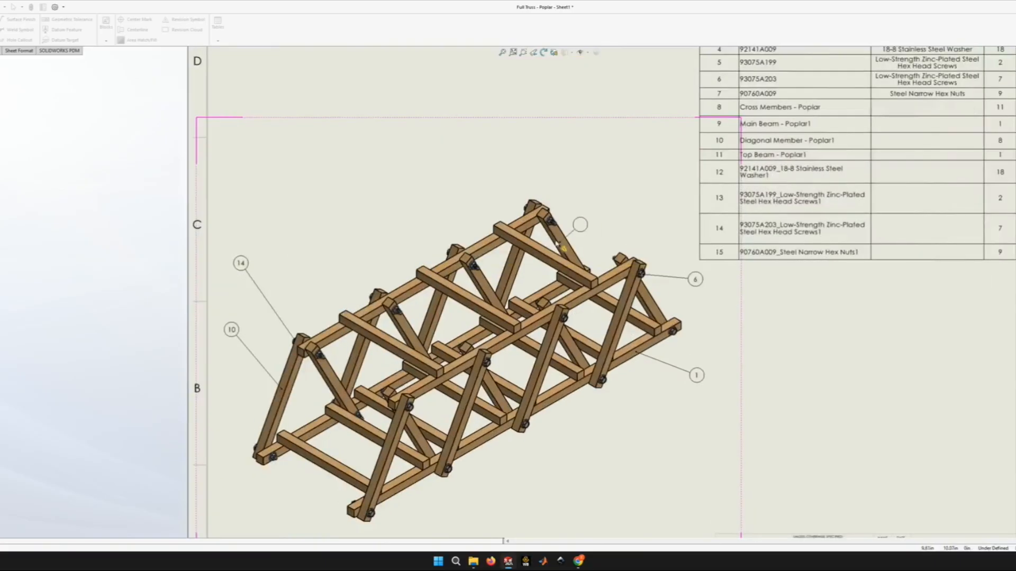
scroll(569, 210, "down", 2)
scroll(569, 210, "down", 3)
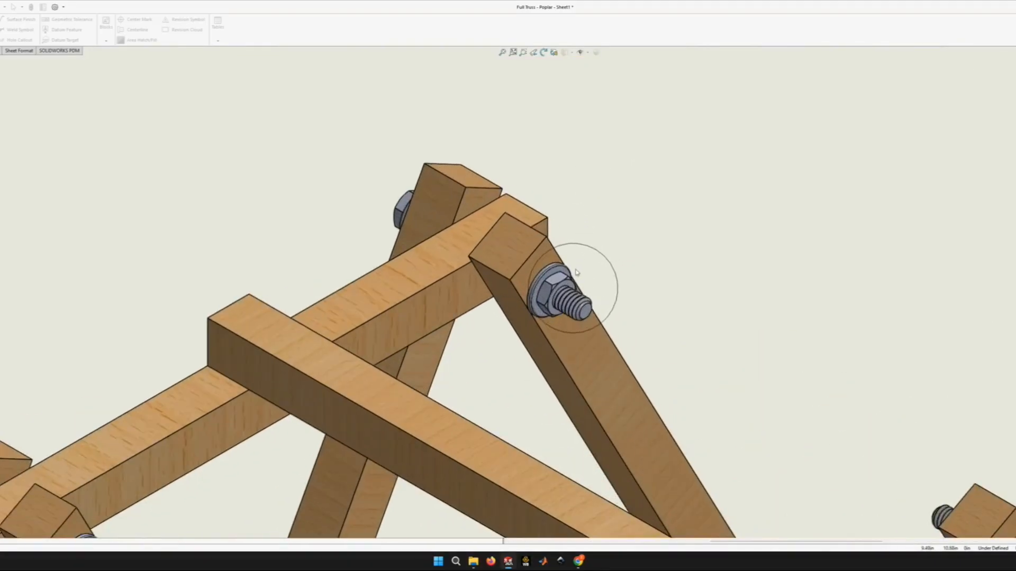
left_click(557, 281)
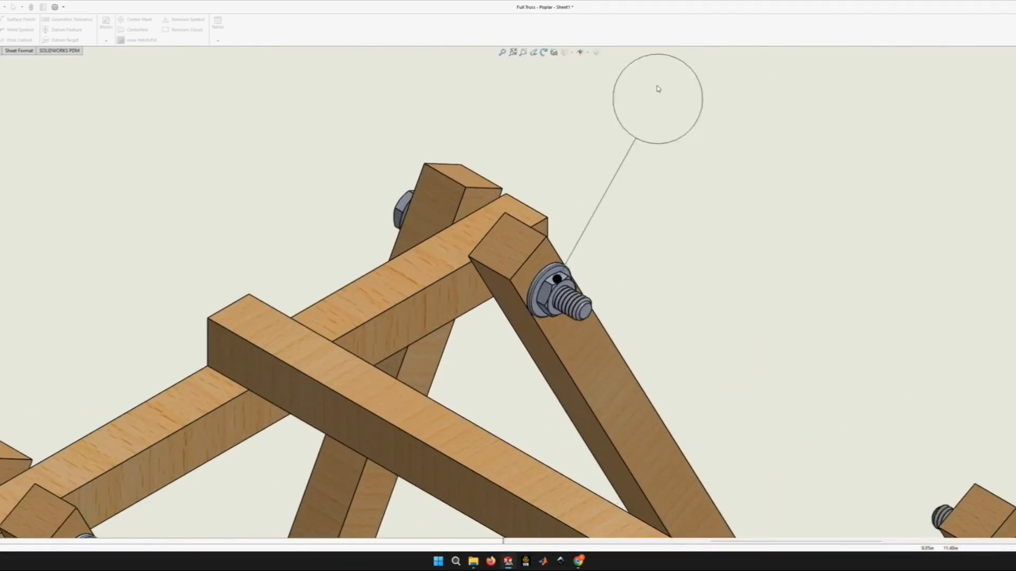
scroll(683, 59, "up", 6)
left_click(655, 172)
Add a balloon to the washer at a lower joint along the truss's front main beam.
scroll(551, 227, "up", 5)
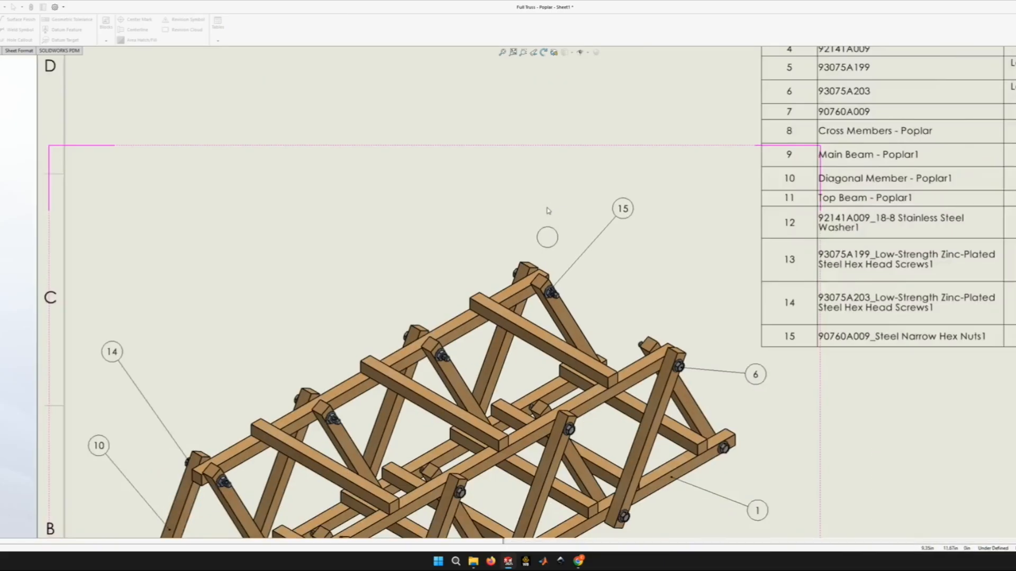
scroll(560, 499, "up", 3)
scroll(536, 476, "down", 10)
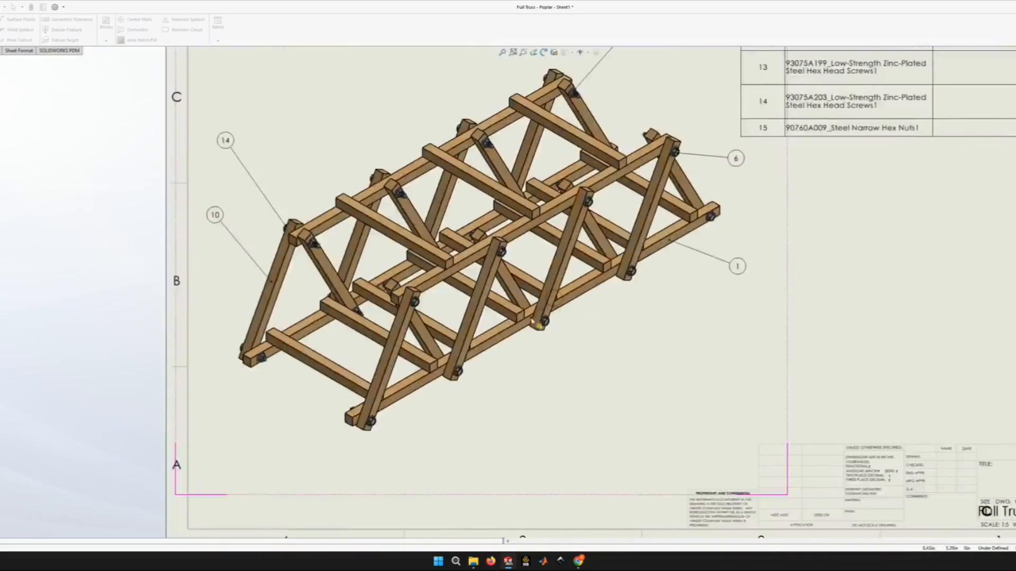
scroll(441, 347, "down", 2)
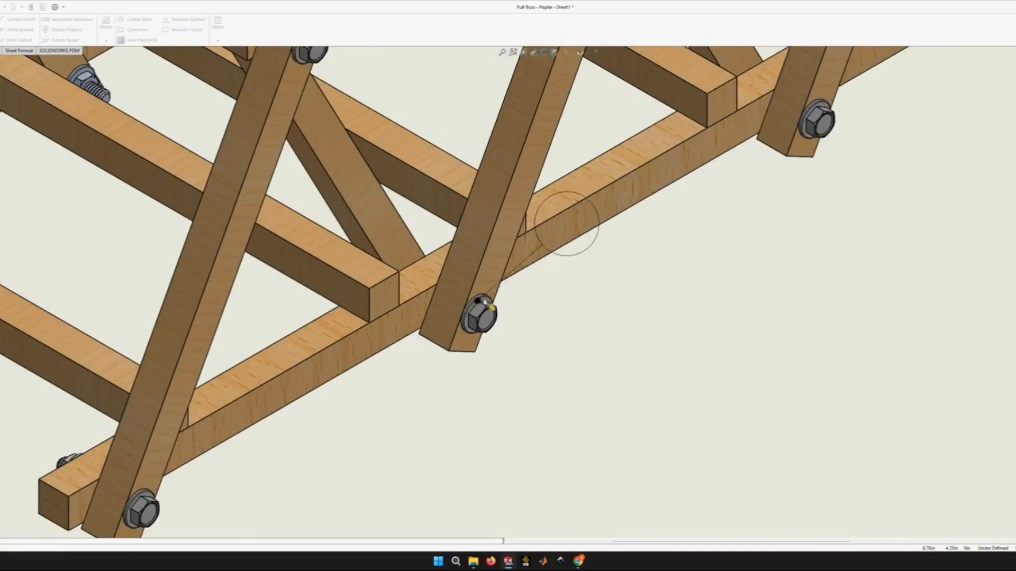
left_click(809, 135)
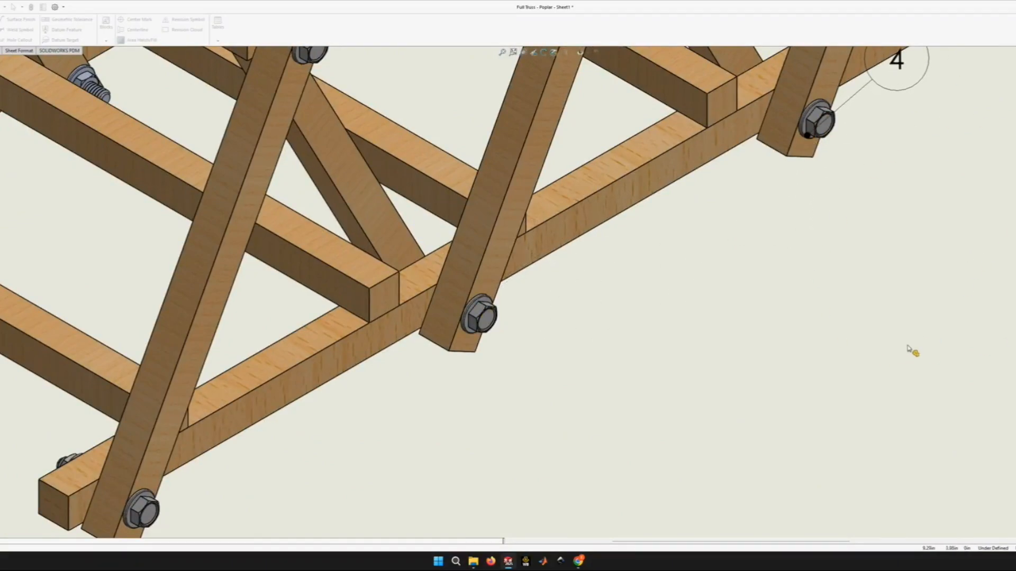
scroll(910, 350, "up", 5)
scroll(740, 254, "up", 2)
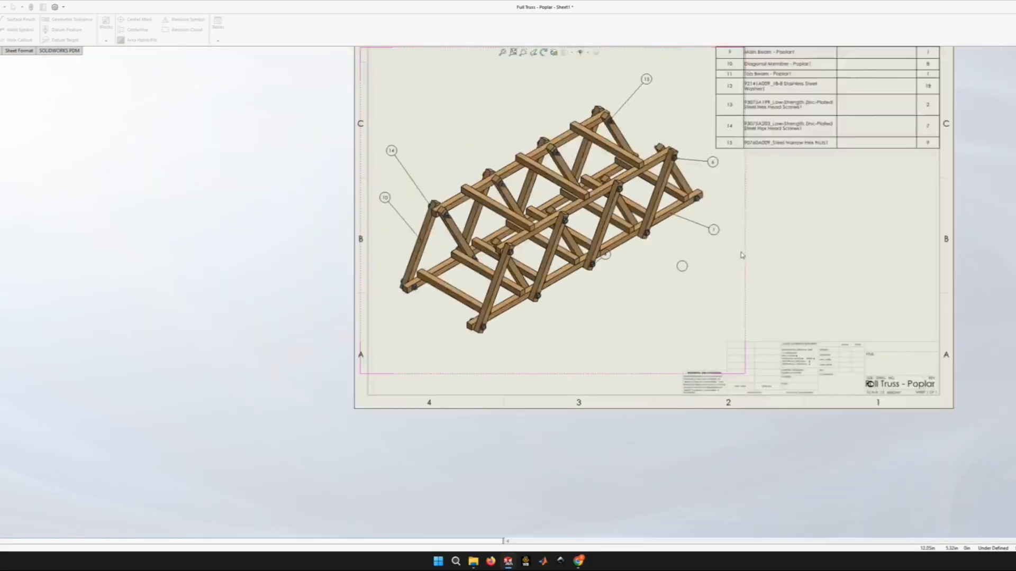
scroll(730, 233, "up", 4)
scroll(653, 229, "down", 5)
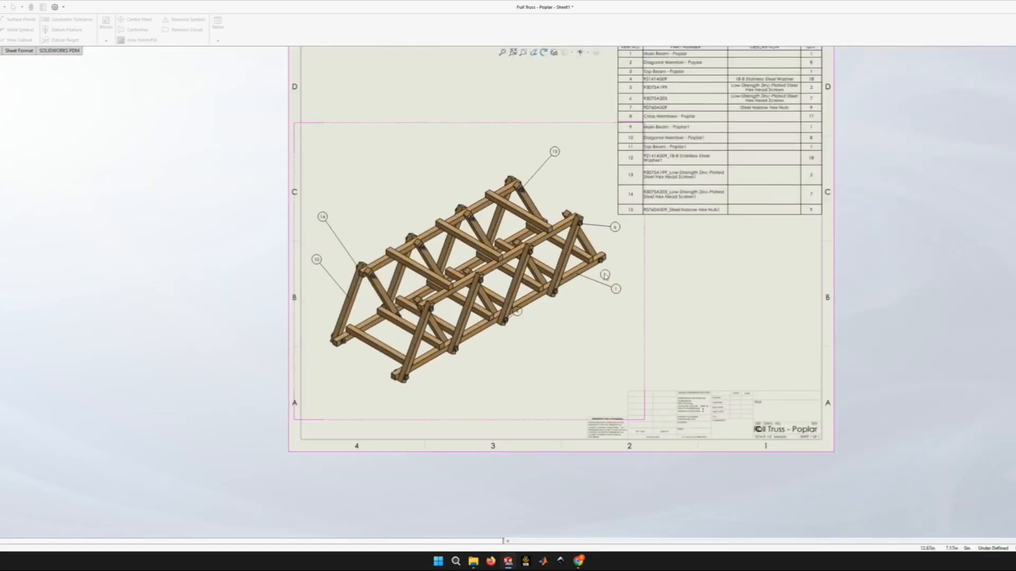
Move the washer's balloon away from the front main beam into the empty space below the truss.
scroll(566, 312, "down", 5)
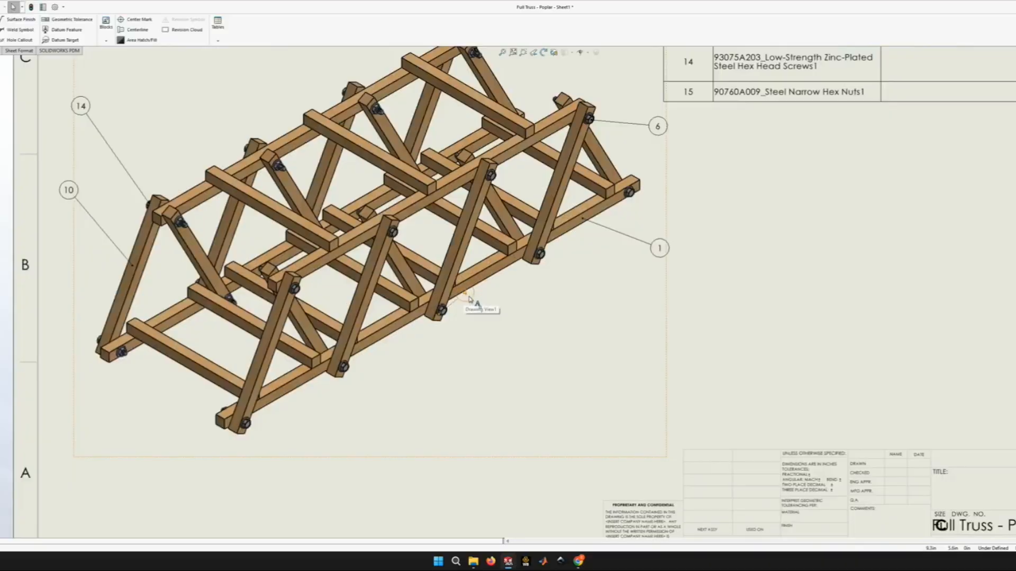
left_click(443, 312)
key("f")
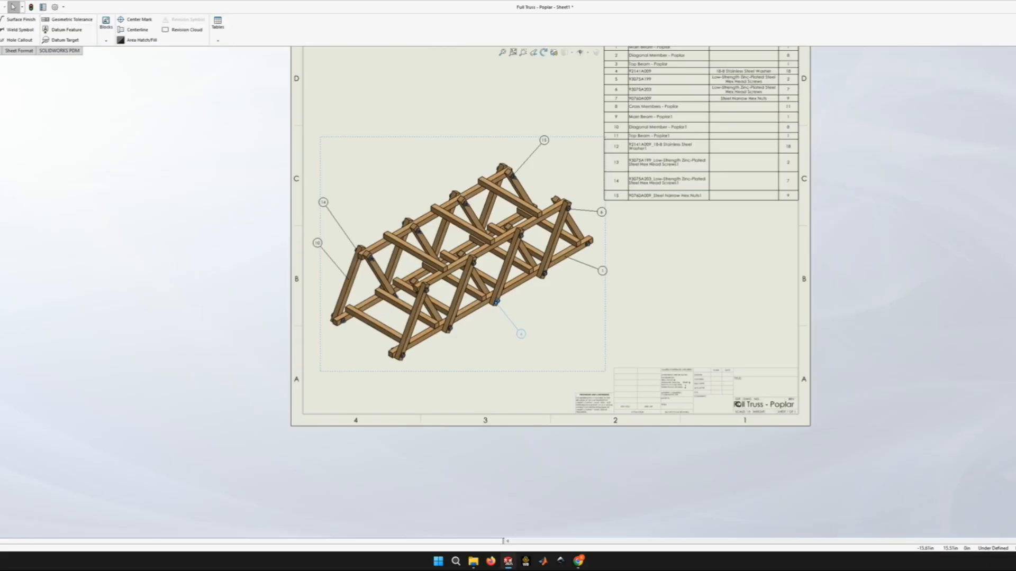
Add a balloon to the lower cross member nearest the truss's front corner and place it below the truss.
scroll(389, 368, "down", 1)
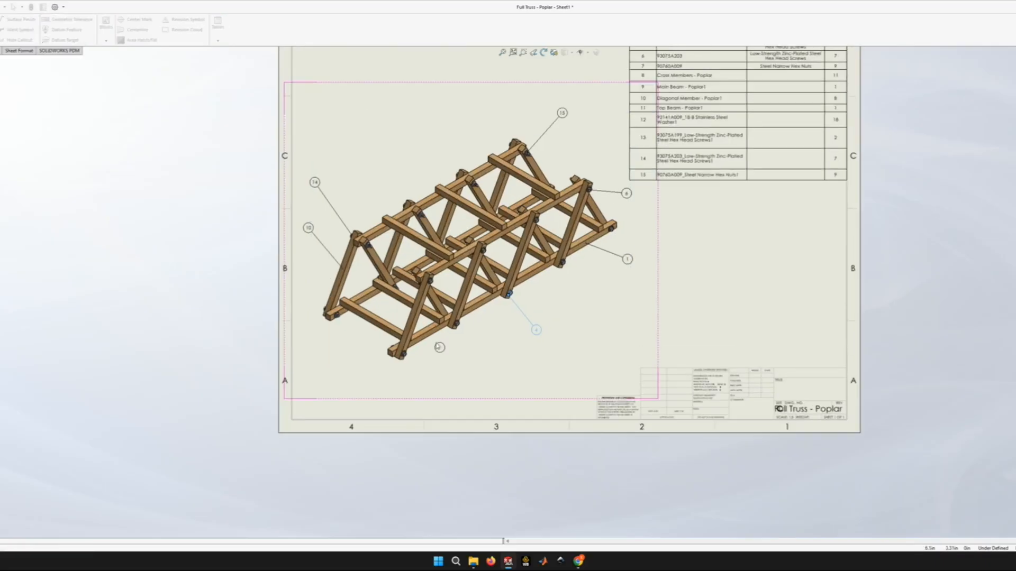
scroll(438, 347, "down", 4)
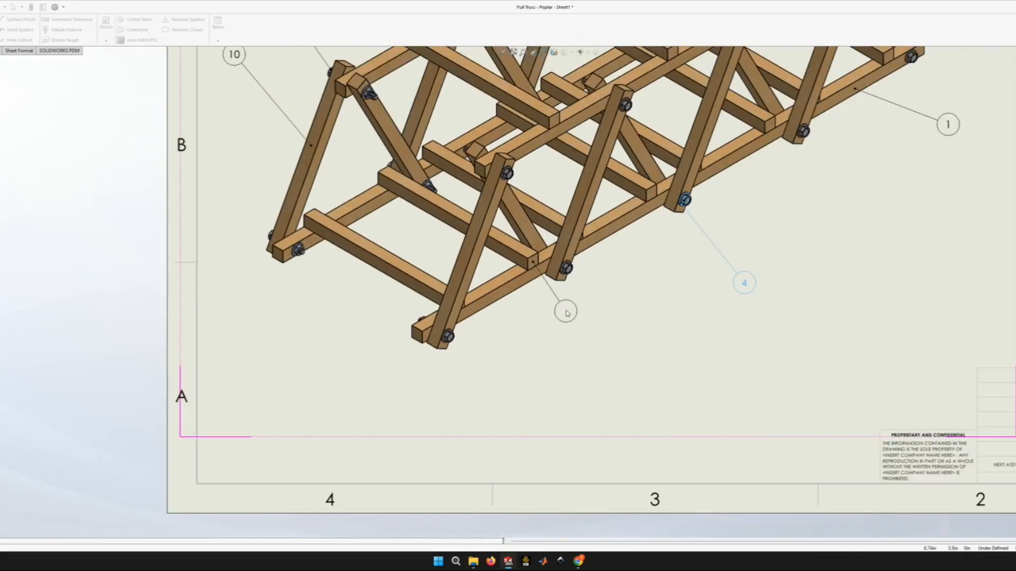
left_click(494, 387)
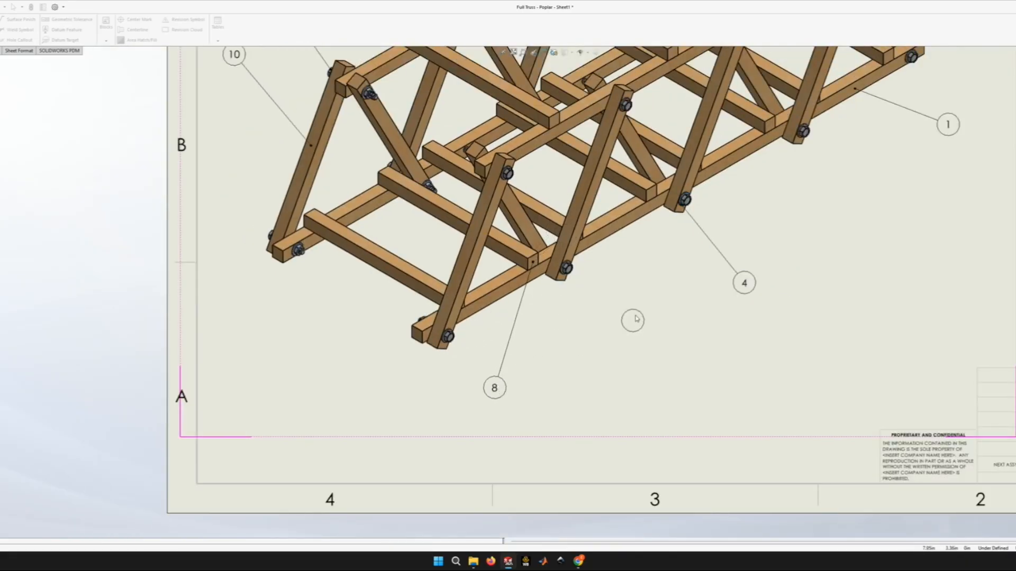
key("Escape")
Examine the balloons on the isometric view against the item numbers in the bill of materials.
scroll(652, 323, "up", 5)
scroll(642, 193, "up", 2)
scroll(677, 150, "down", 3)
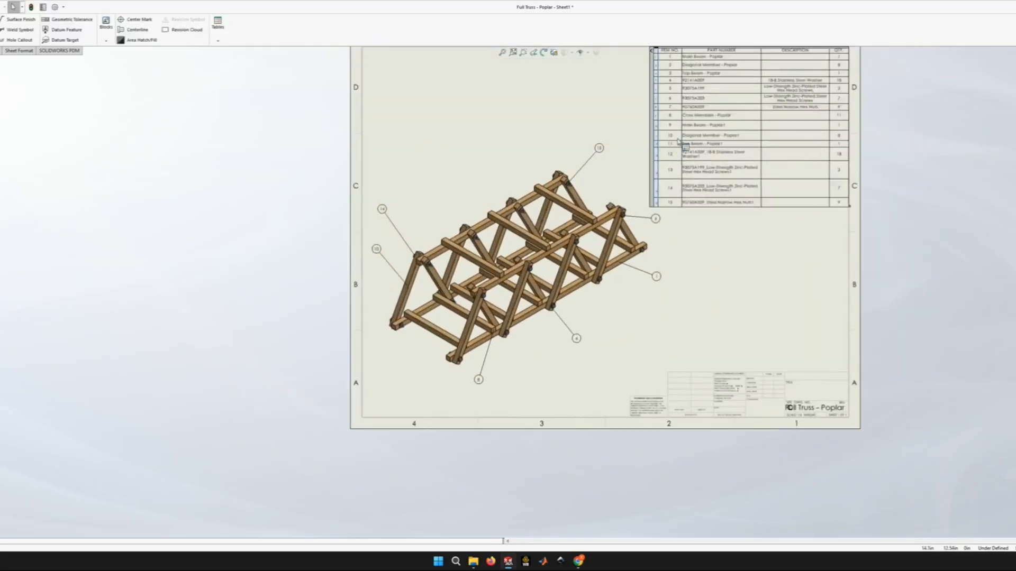
scroll(679, 143, "down", 3)
scroll(687, 159, "up", 2)
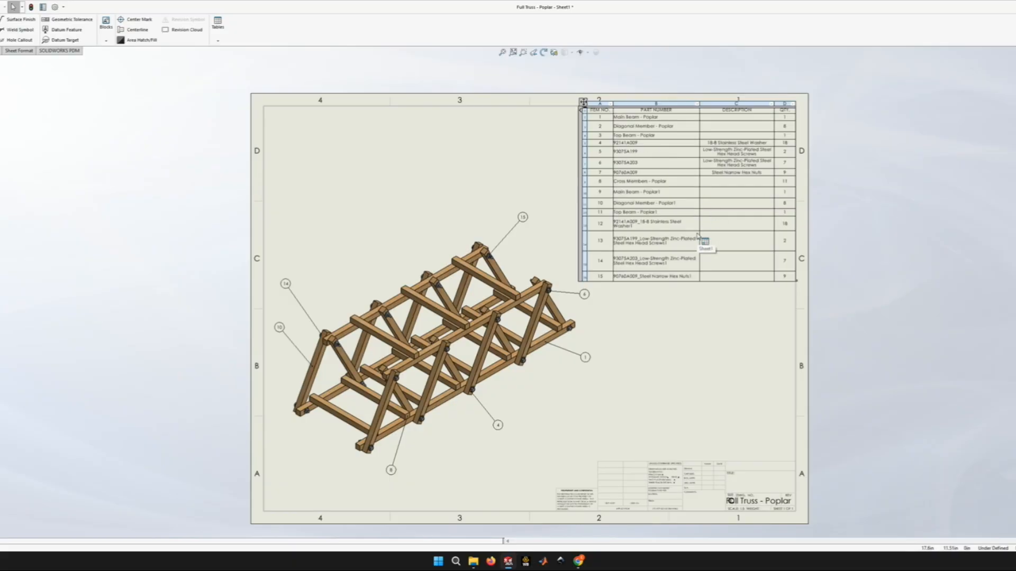
scroll(611, 345, "up", 4)
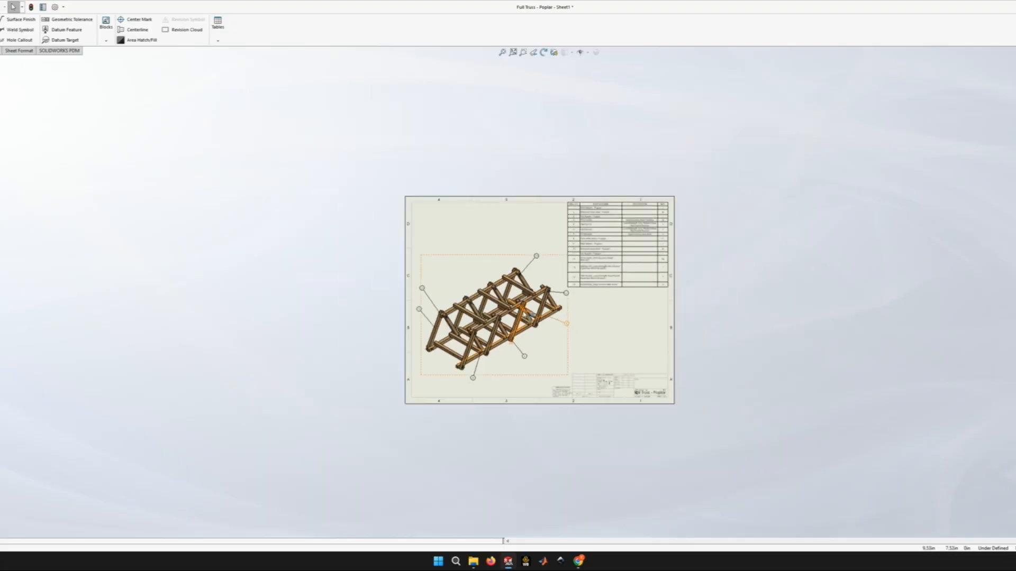
scroll(514, 322, "down", 3)
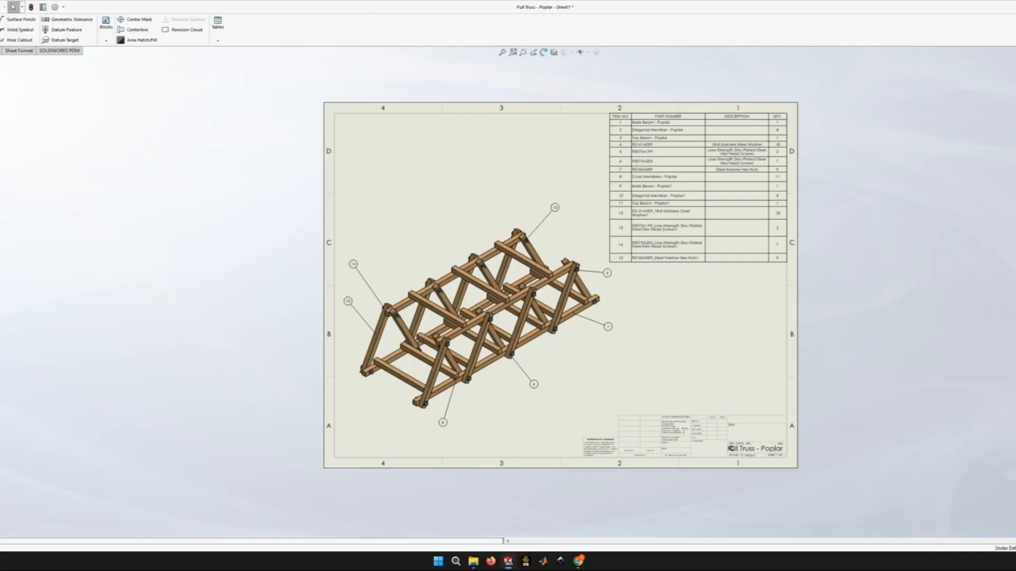
Reduce the font size of the drawing number text in the sheet format so it fits its title block cell.
scroll(753, 449, "down", 3)
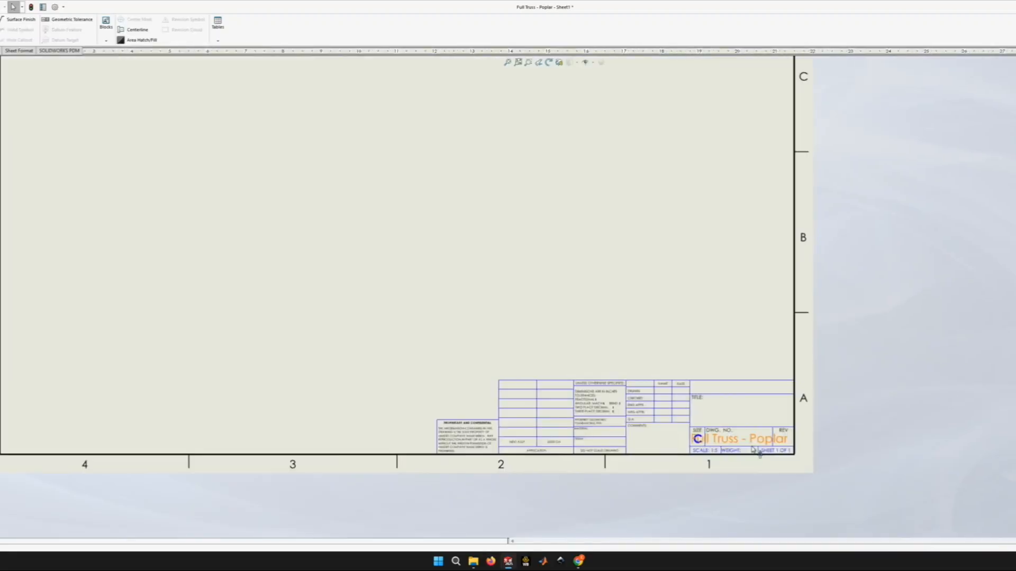
scroll(752, 449, "down", 1)
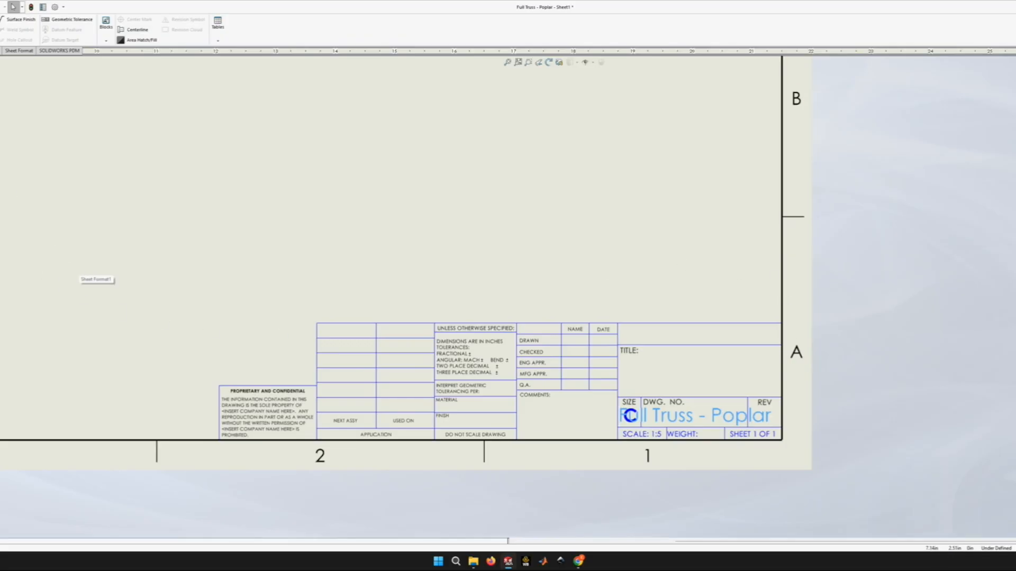
double_click(631, 416)
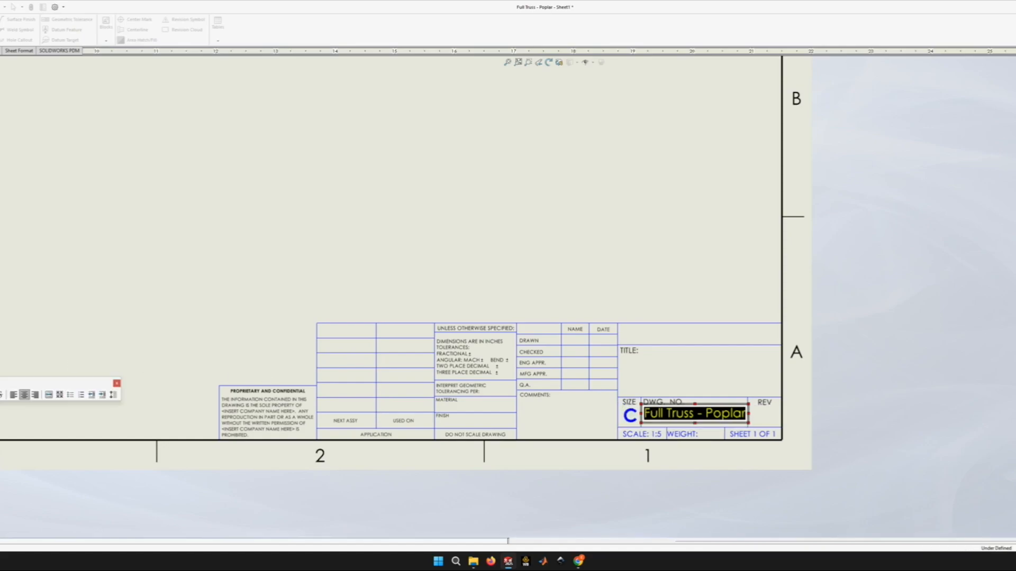
left_click(624, 269)
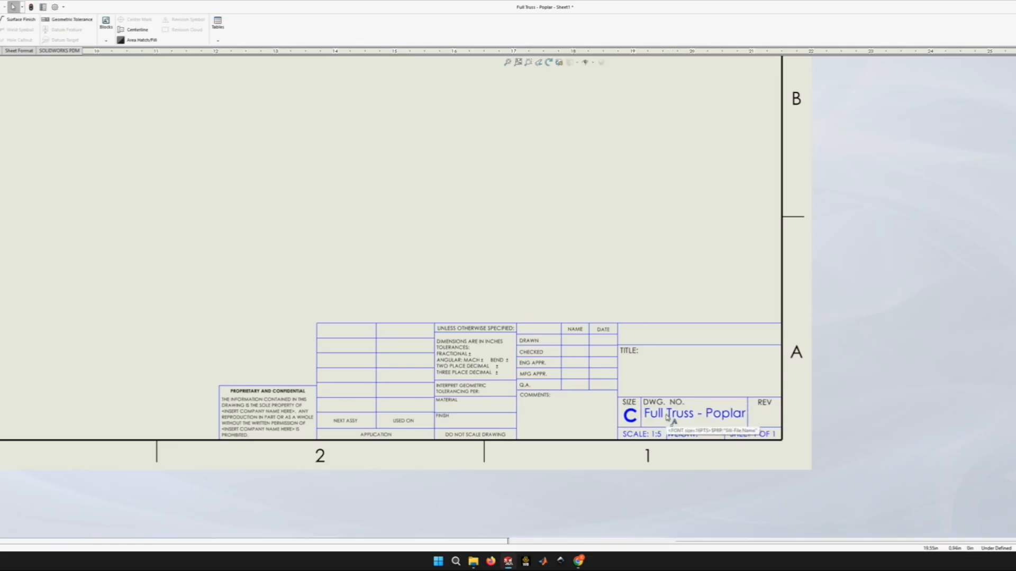
Enter "Isometric" as the drawing title in the title block.
double_click(645, 372)
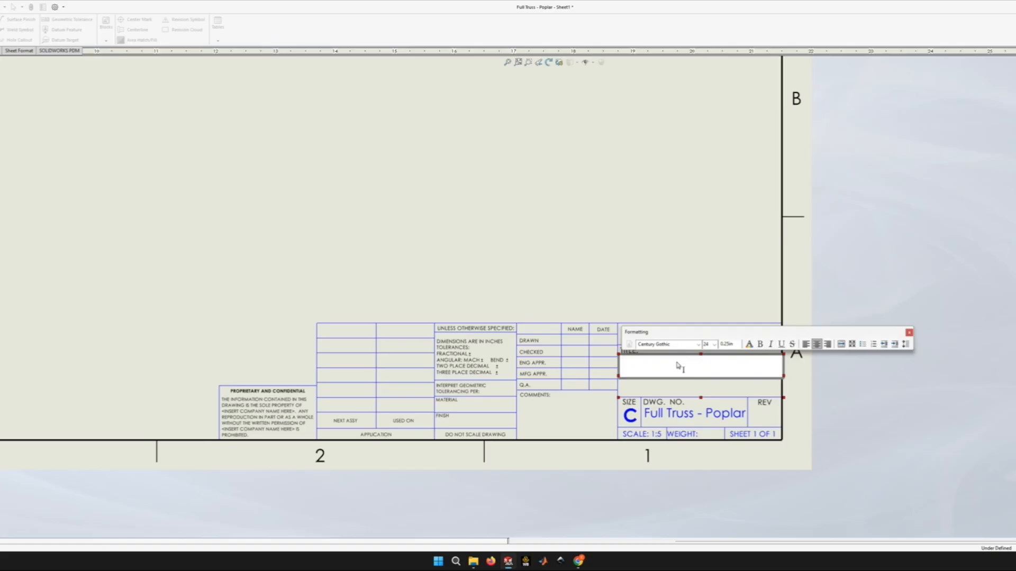
type("Is")
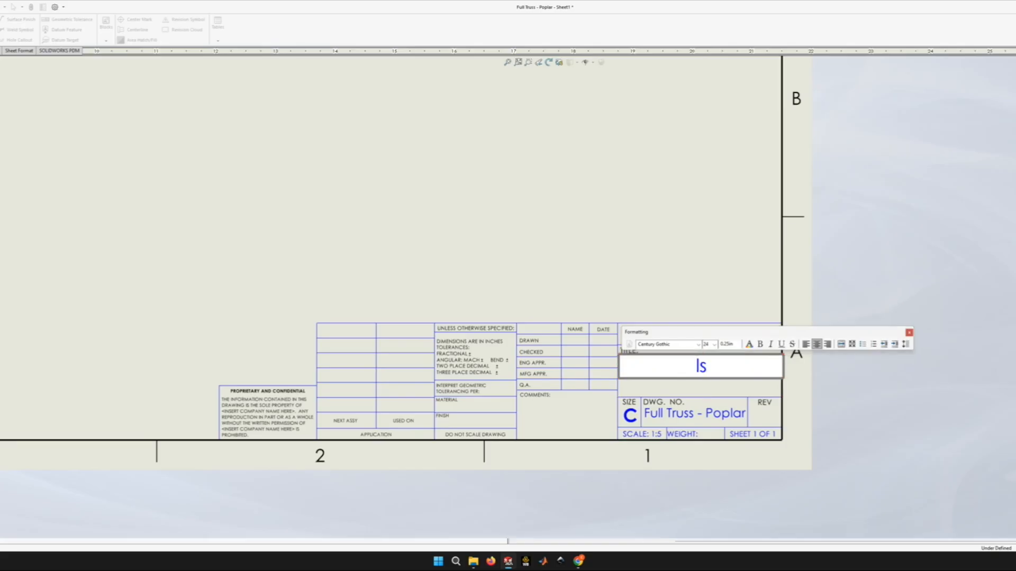
type("ometric")
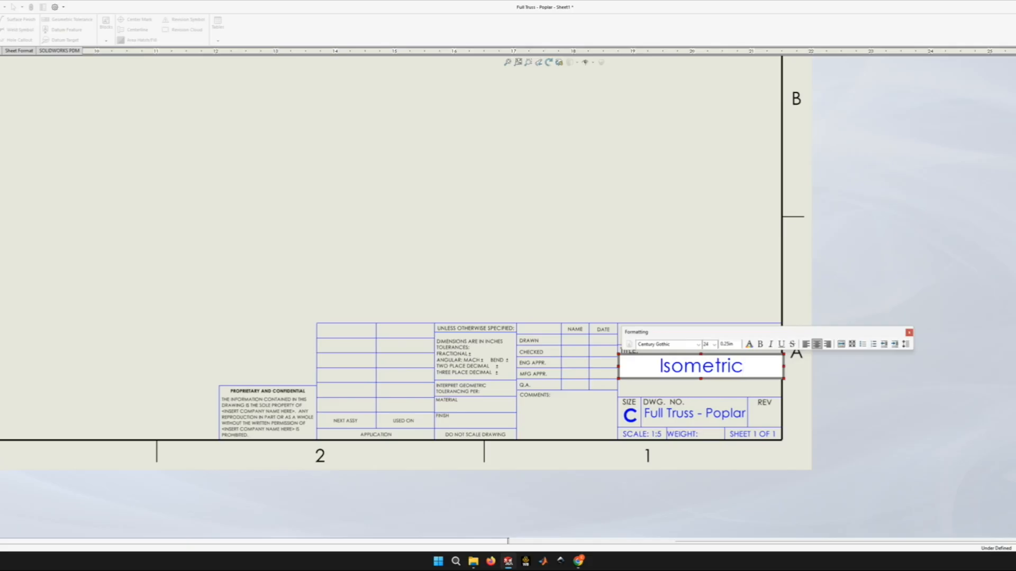
left_click(642, 302)
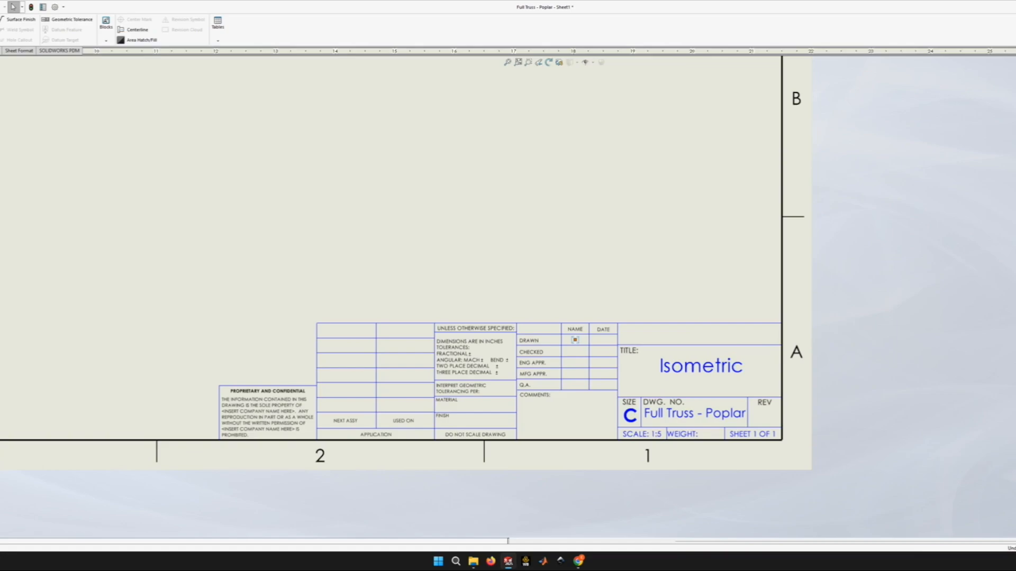
Fill in the title block's Drawn row with the drafter's initials and the date 10/30/25.
double_click(575, 339)
type("EMB")
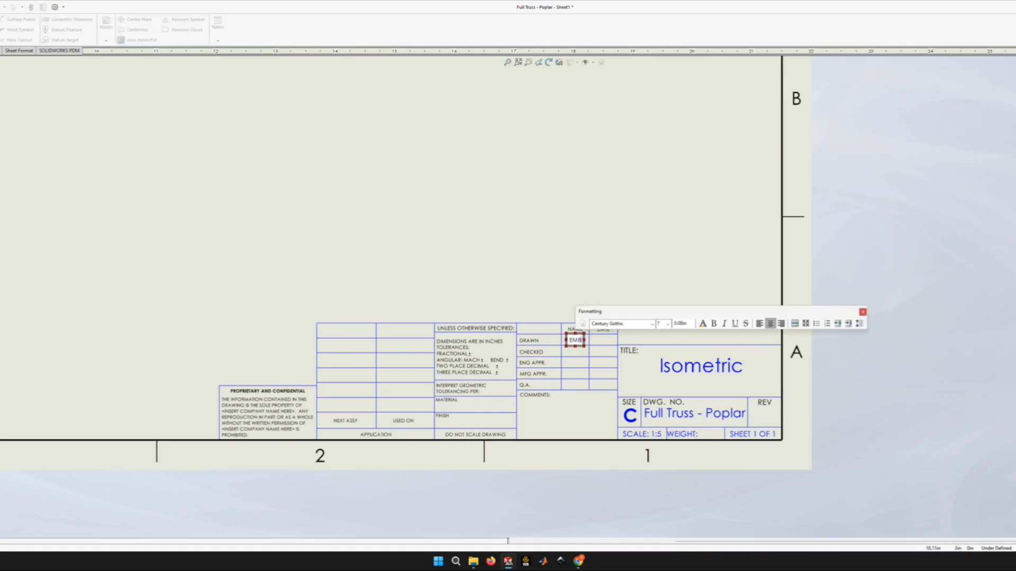
double_click(603, 340)
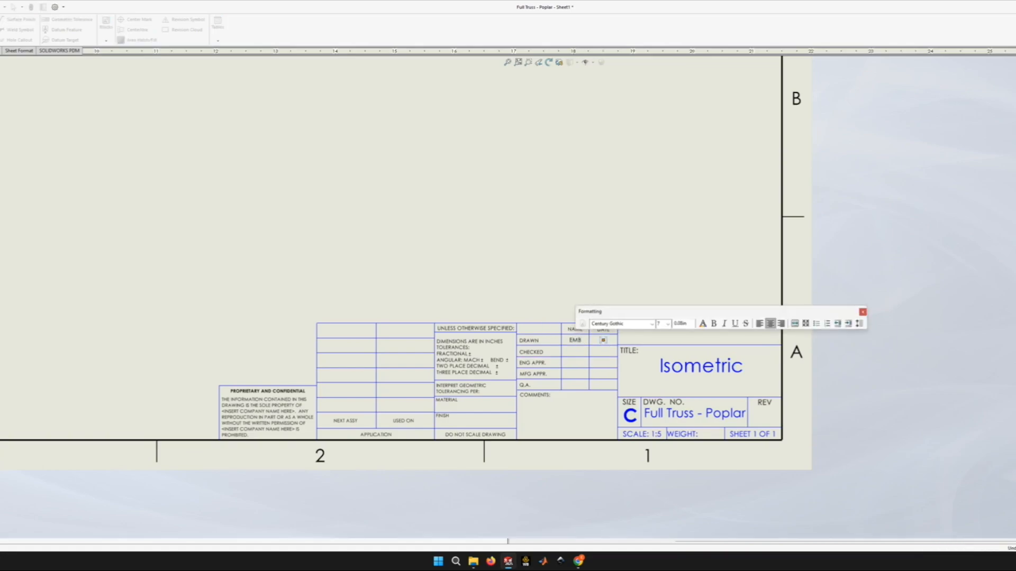
key("Escape")
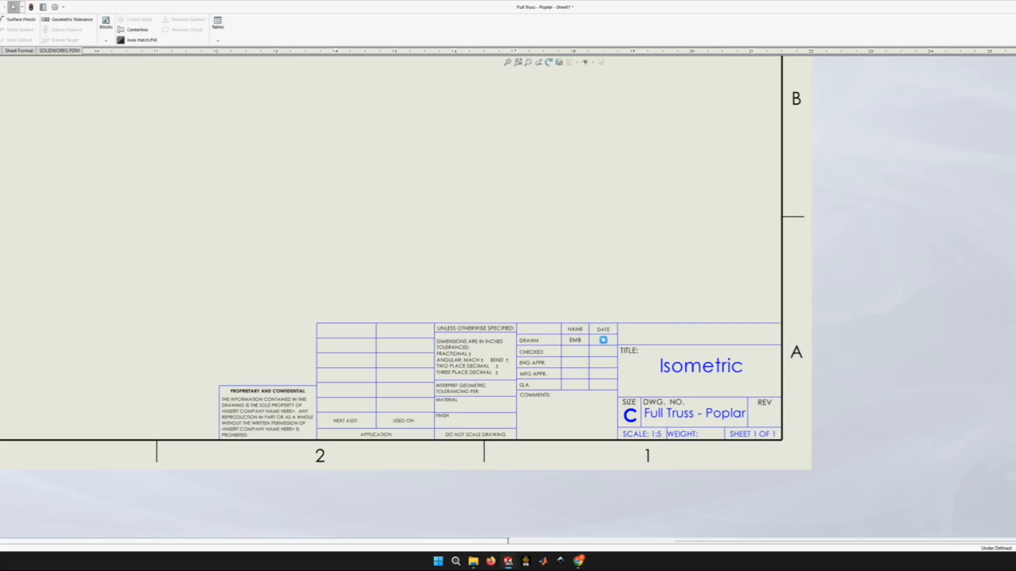
double_click(603, 340)
type("10")
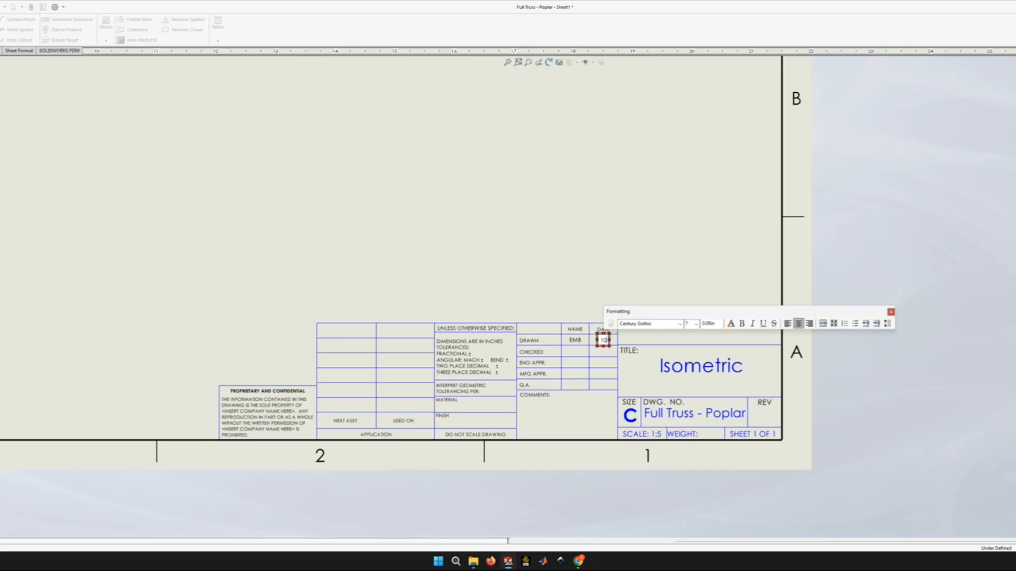
type("/30/2")
type("02")
key("BackSpace")
key("BackSpace")
type("5")
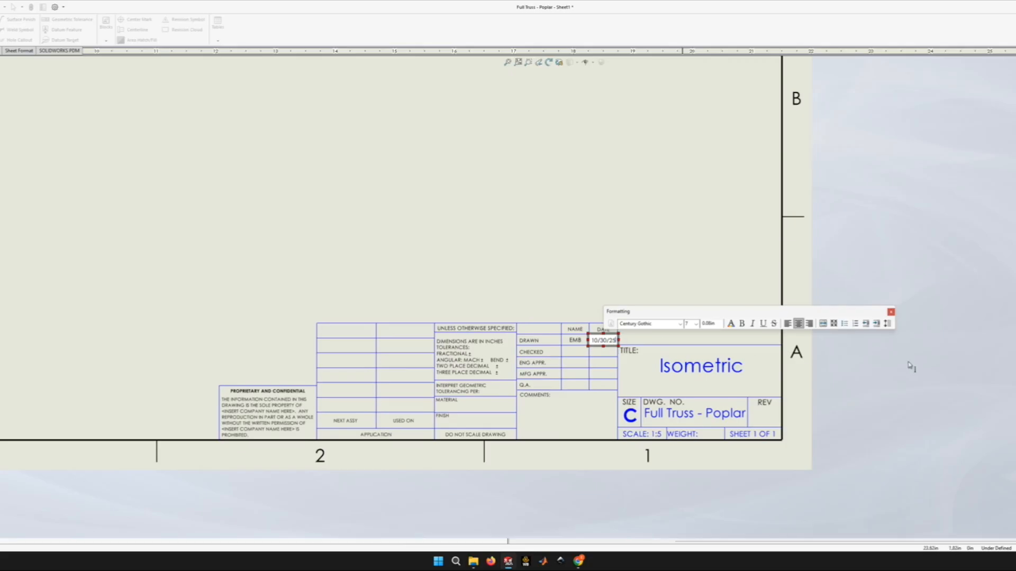
left_click(671, 347)
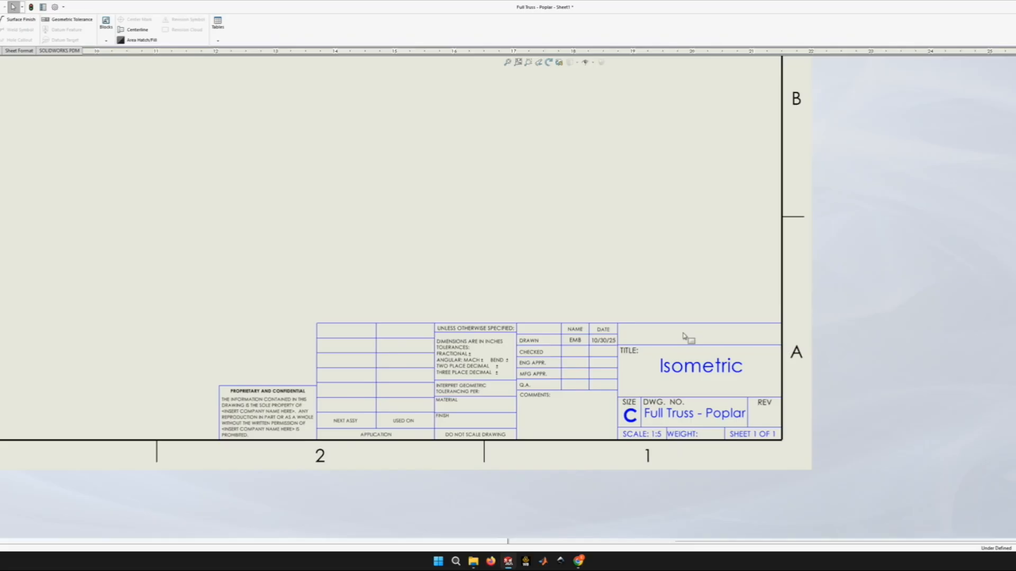
Add the note "ENGR 0135" in the blank title block cell above the title.
right_click(682, 339)
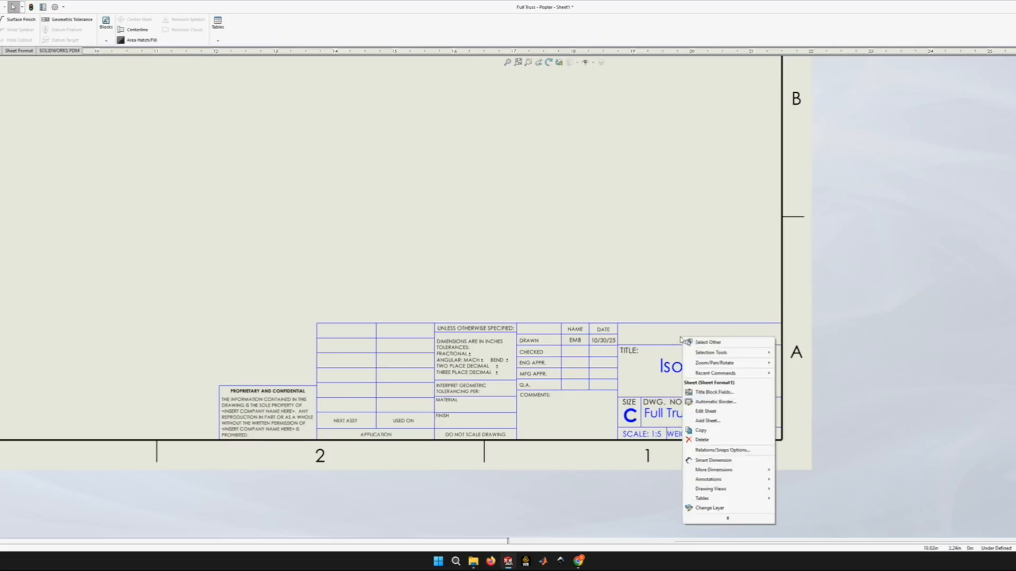
left_click(669, 339)
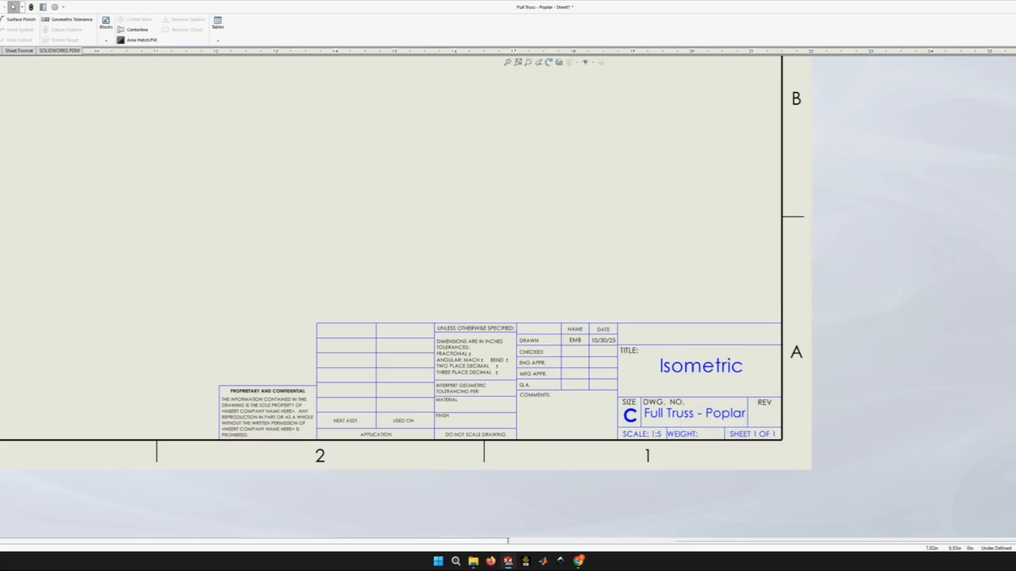
left_click(673, 339)
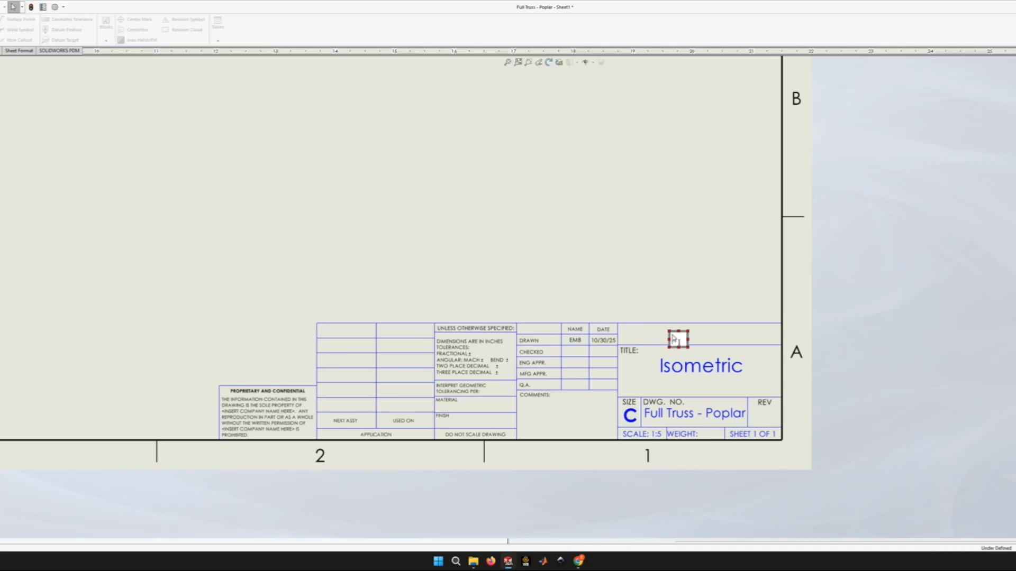
type("ENGR")
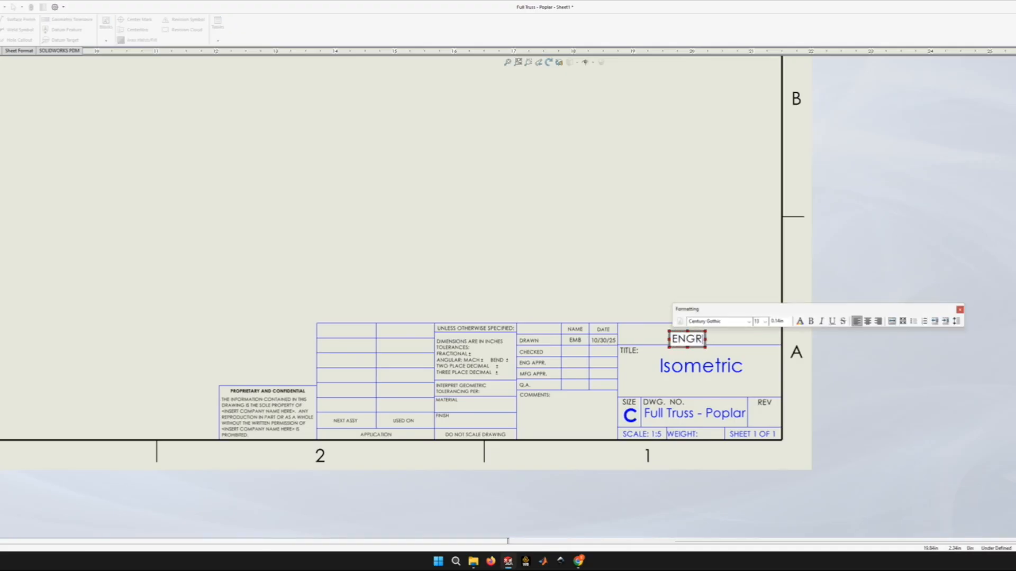
type(" 0135")
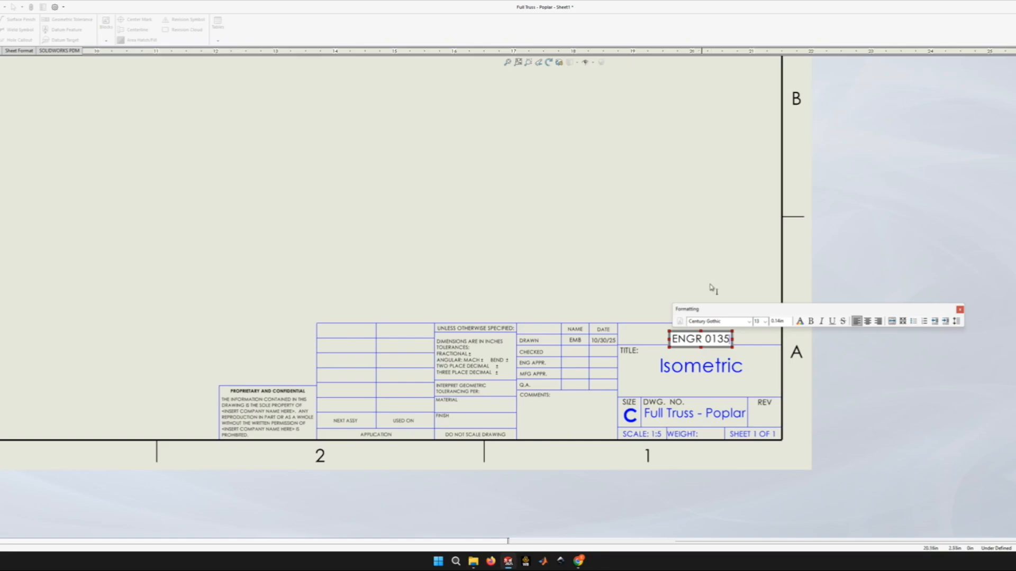
left_click(817, 387)
key("Escape")
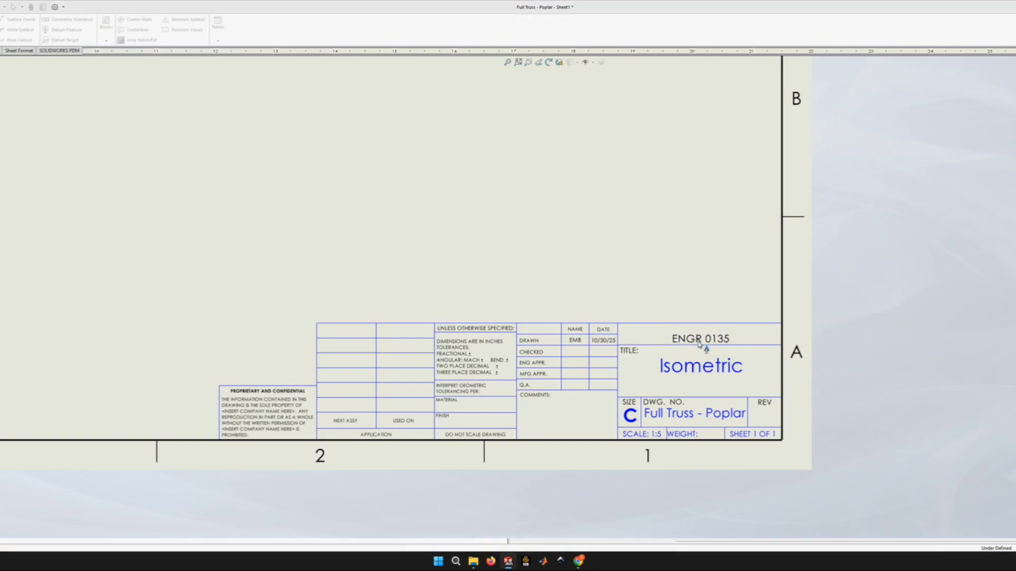
Reposition the "ENGR 0135" note slightly so it sits midway up the cell above the title.
left_click(713, 340)
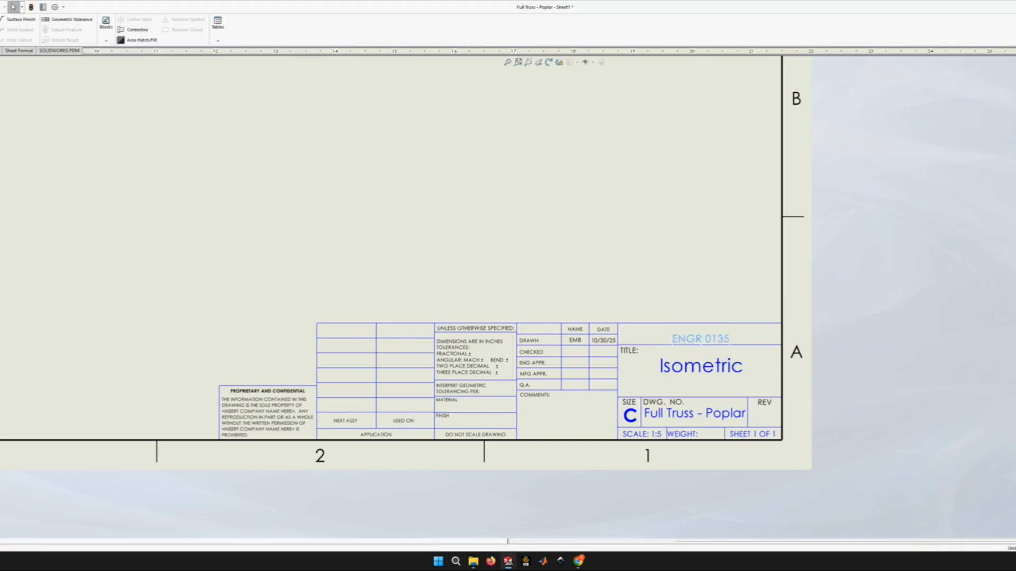
left_click_drag(714, 346, 707, 339)
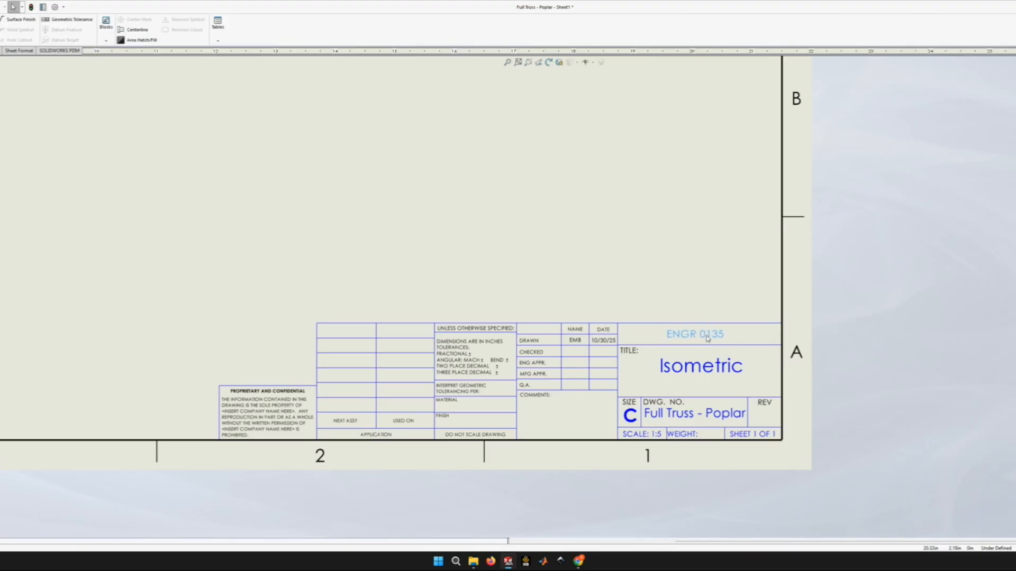
left_click(964, 227)
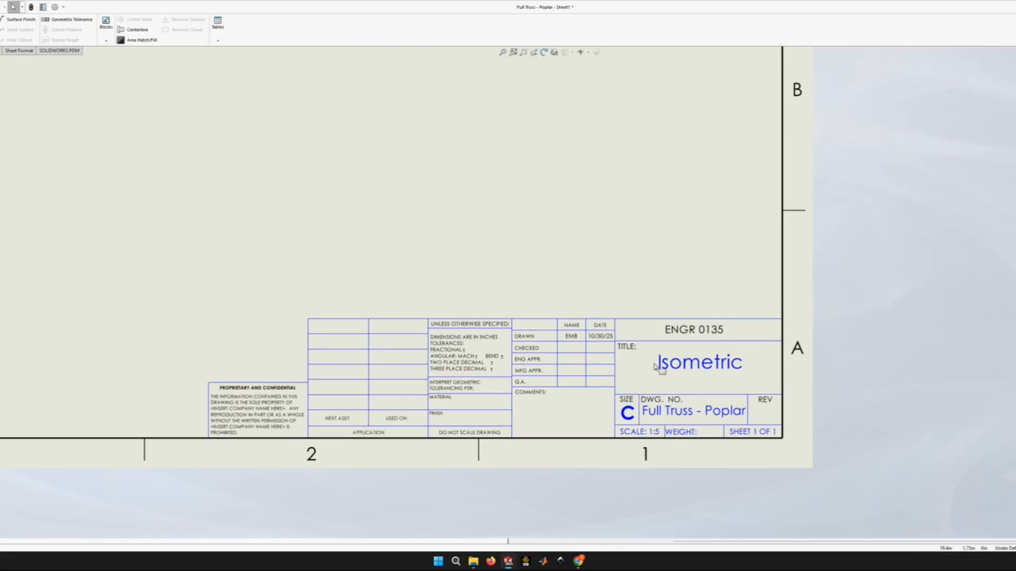
scroll(467, 247, "up", 3)
scroll(468, 247, "up", 3)
scroll(542, 285, "down", 3)
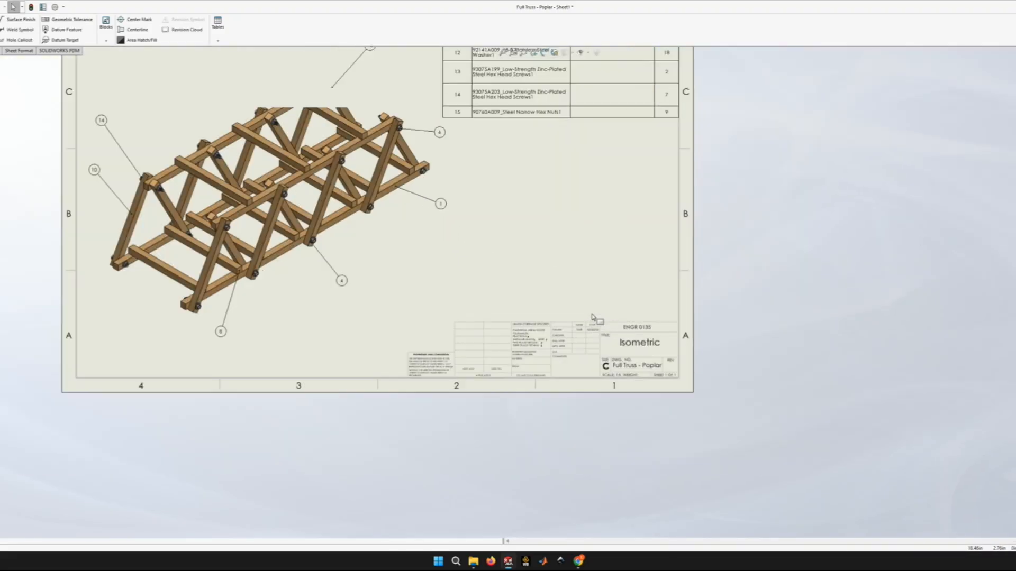
scroll(516, 259, "up", 3)
scroll(514, 243, "down", 3)
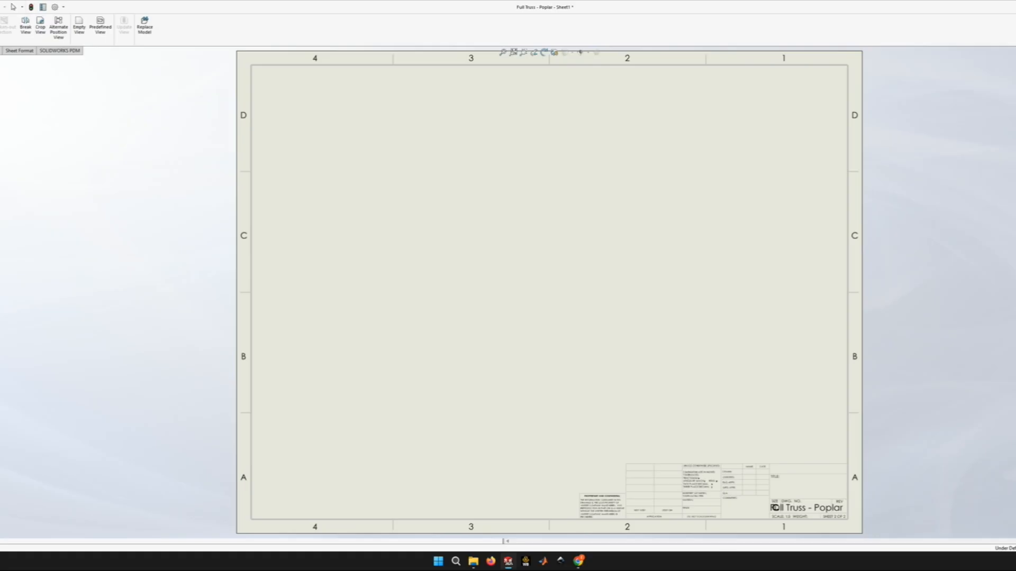
Insert the Main Beam - Poplar part as a model view and place its front view in the lower half of the sheet.
key("ctrl+o")
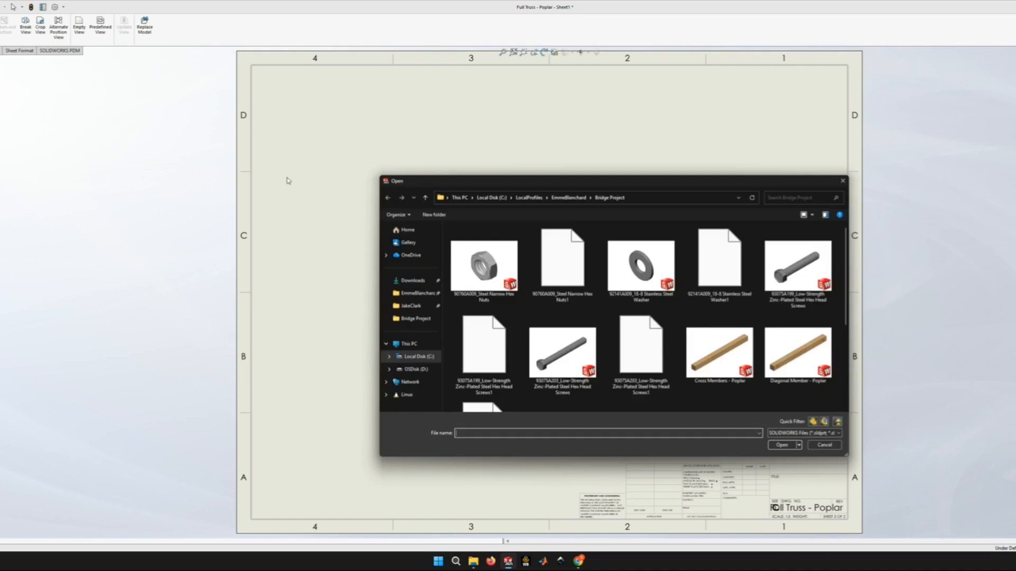
scroll(692, 321, "down", 3)
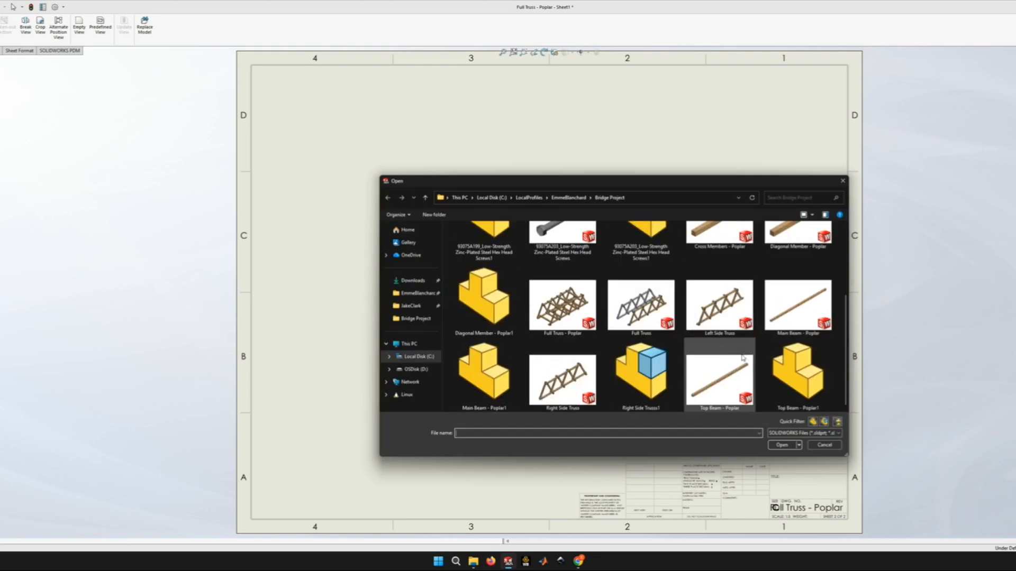
double_click(788, 308)
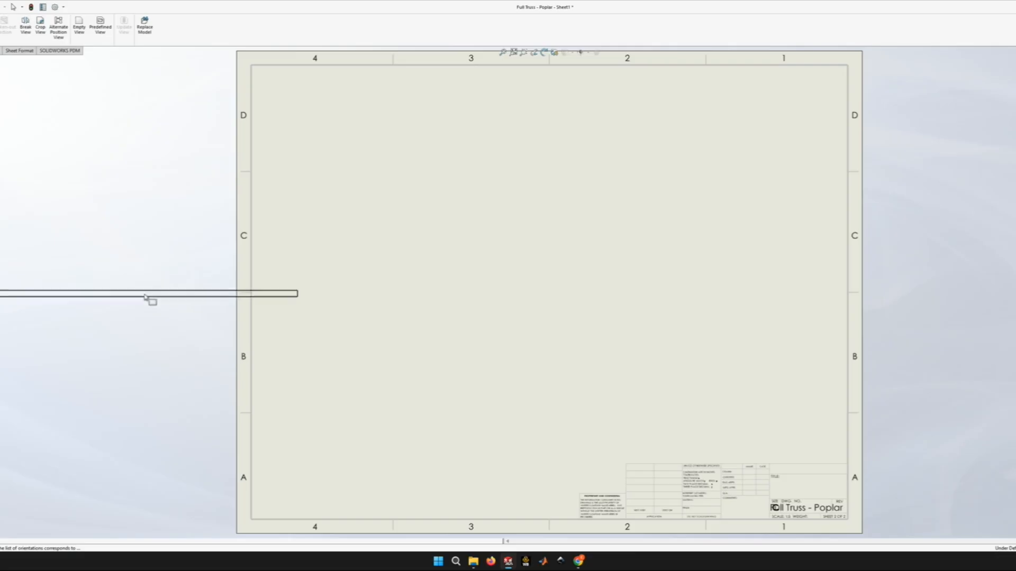
left_click(467, 418)
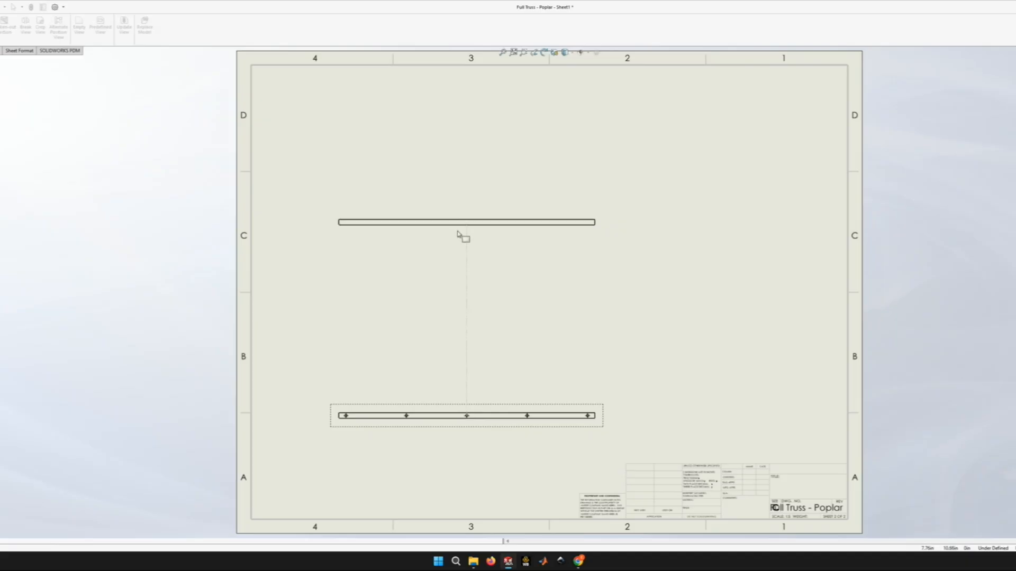
Project the main beam's top, right-side and isometric views from the front view onto the sheet.
left_click(462, 231)
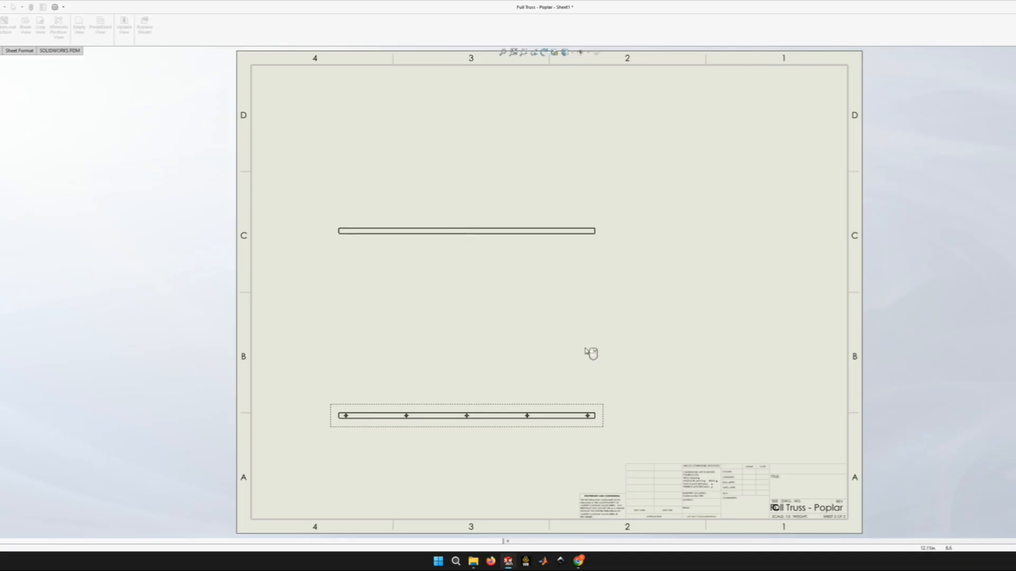
left_click(784, 416)
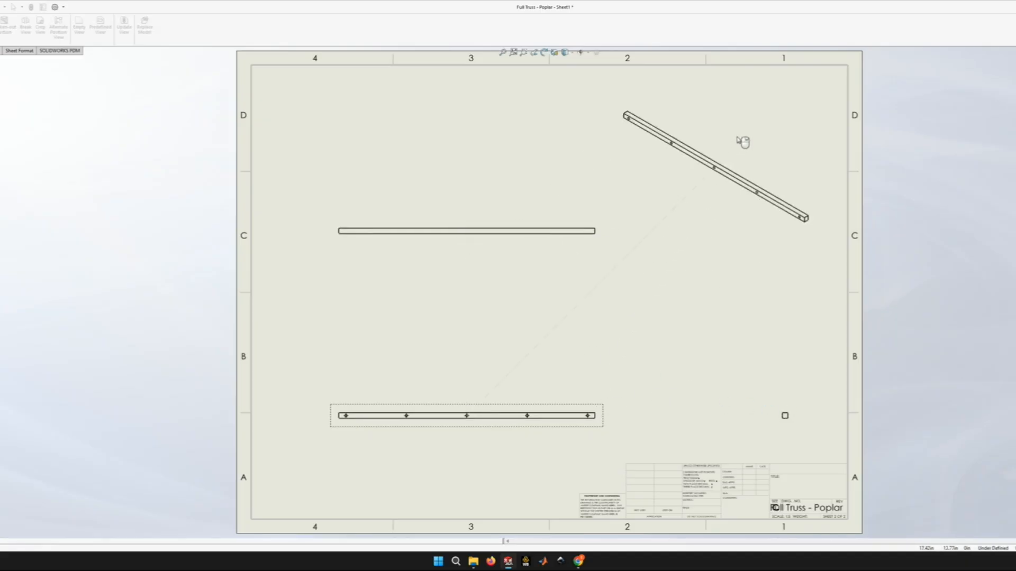
left_click(729, 170)
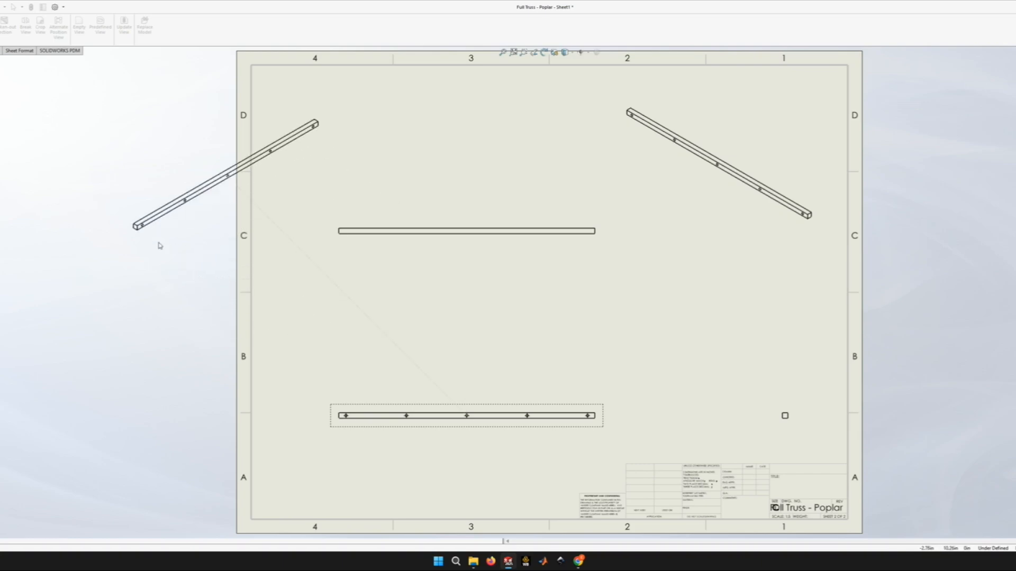
key("Escape")
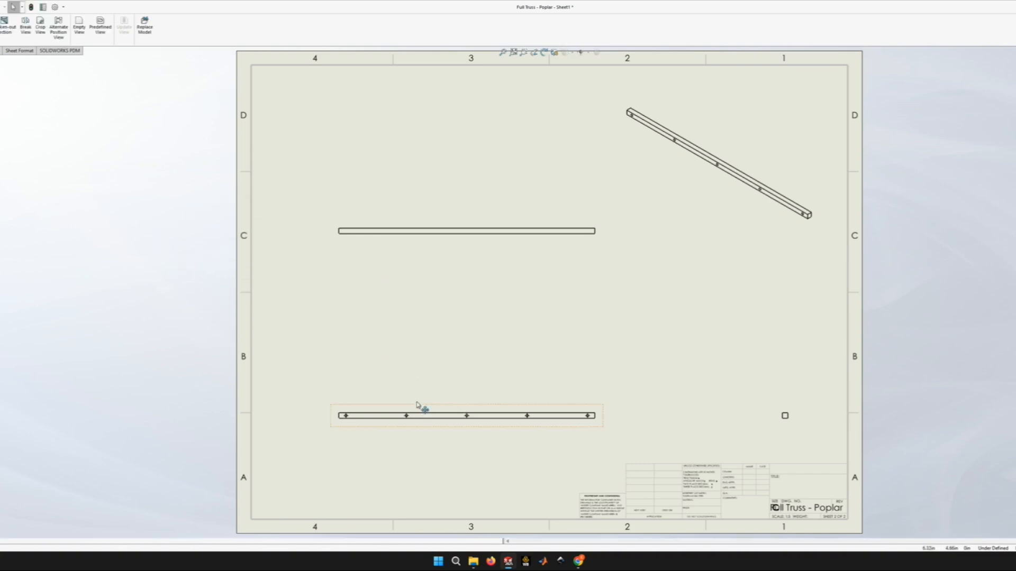
Shift the front view up and left, raise the top view and lower the isometric view slightly to space them on the sheet.
mouse_move(418, 408)
left_mouse_down()
mouse_move(383, 335)
mouse_move(376, 370)
mouse_move(353, 376)
left_mouse_up()
mouse_move(397, 220)
left_mouse_down()
mouse_move(401, 138)
mouse_move(402, 148)
left_mouse_up()
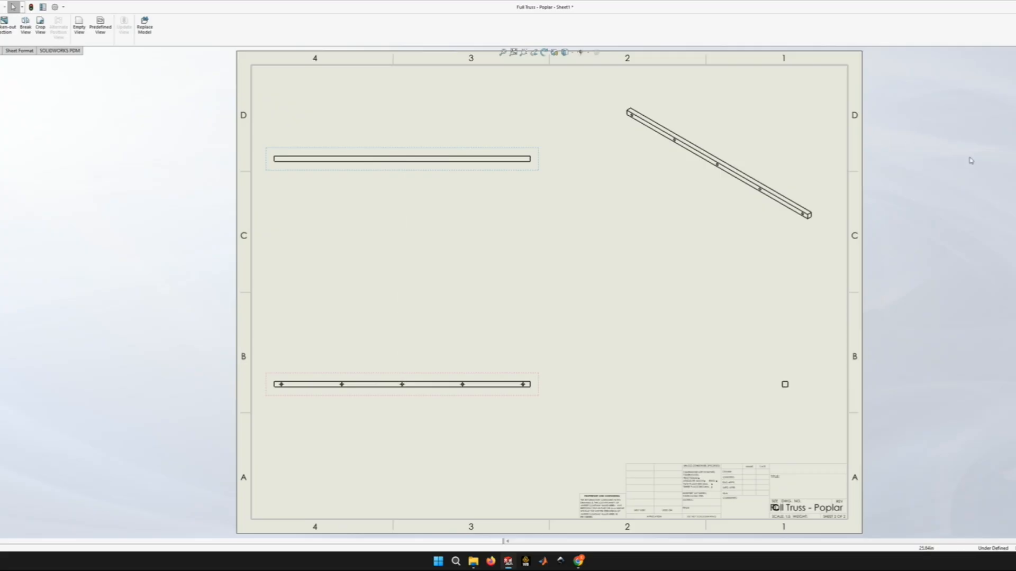
mouse_move(819, 171)
left_mouse_down()
mouse_move(822, 228)
mouse_move(817, 183)
left_mouse_up()
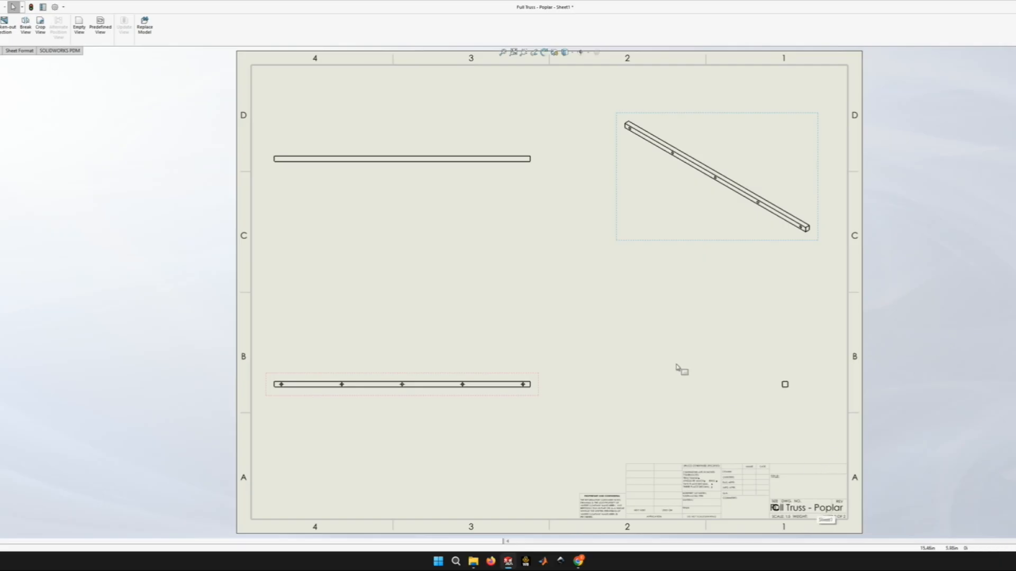
left_click_drag(486, 374, 495, 377)
Move the side view slightly closer to the front view and lower the top view a little.
scroll(317, 399, "down", 8)
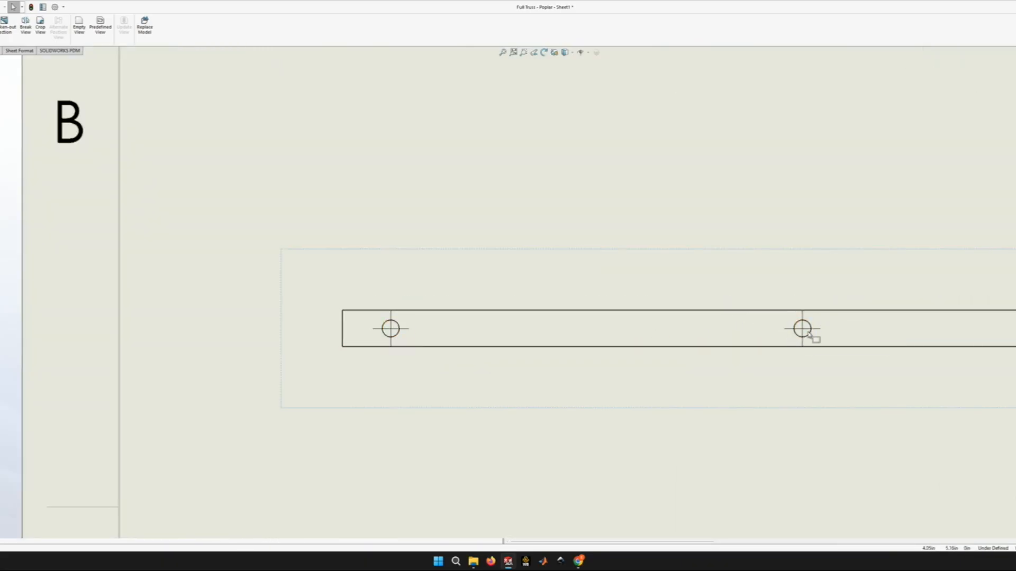
scroll(796, 360, "up", 8)
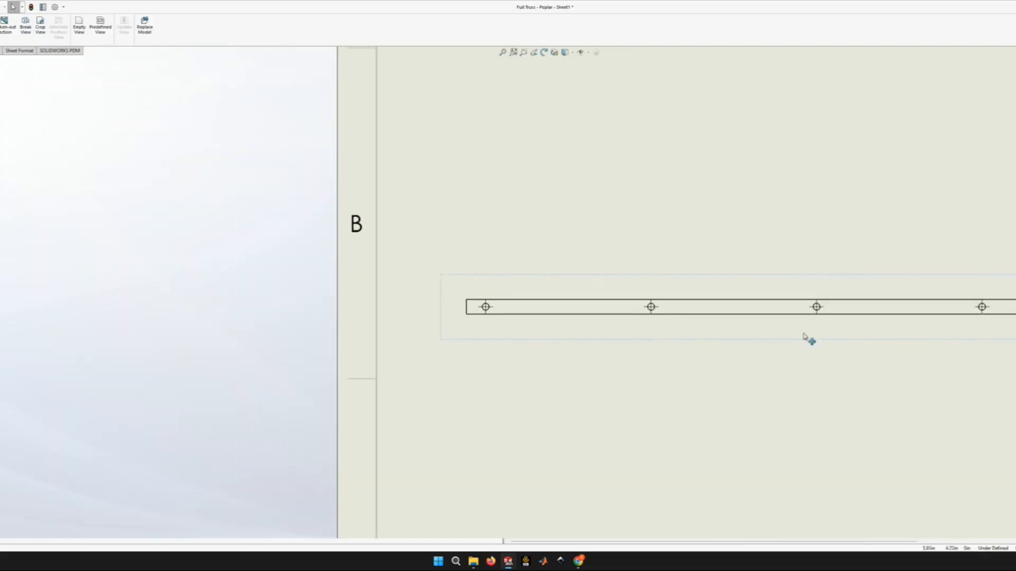
scroll(817, 320, "up", 2)
scroll(857, 291, "up", 1)
scroll(858, 293, "down", 4)
left_click_drag(878, 316, 842, 320)
scroll(487, 293, "up", 4)
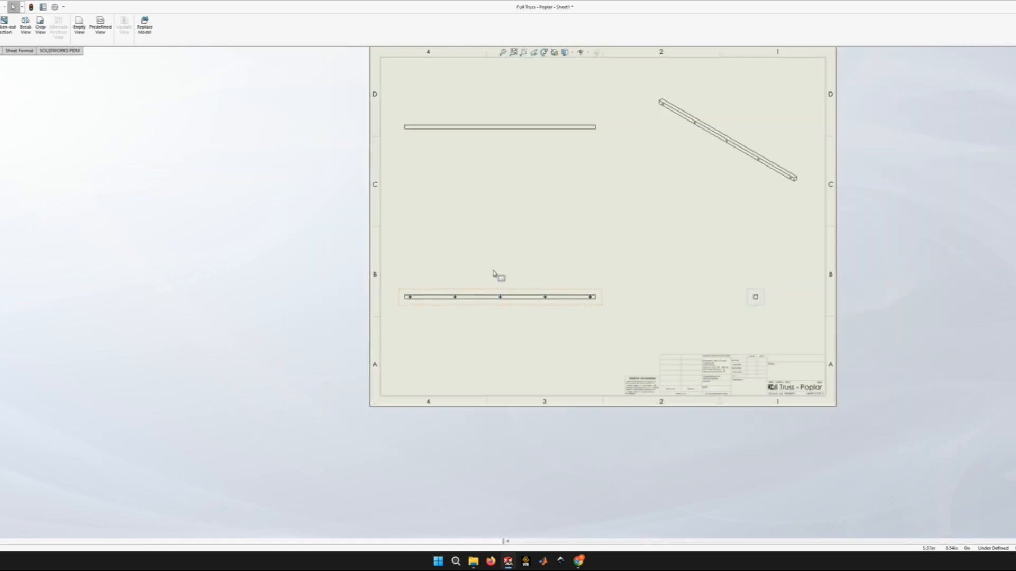
scroll(506, 211, "down", 1)
left_click_drag(524, 162, 524, 172)
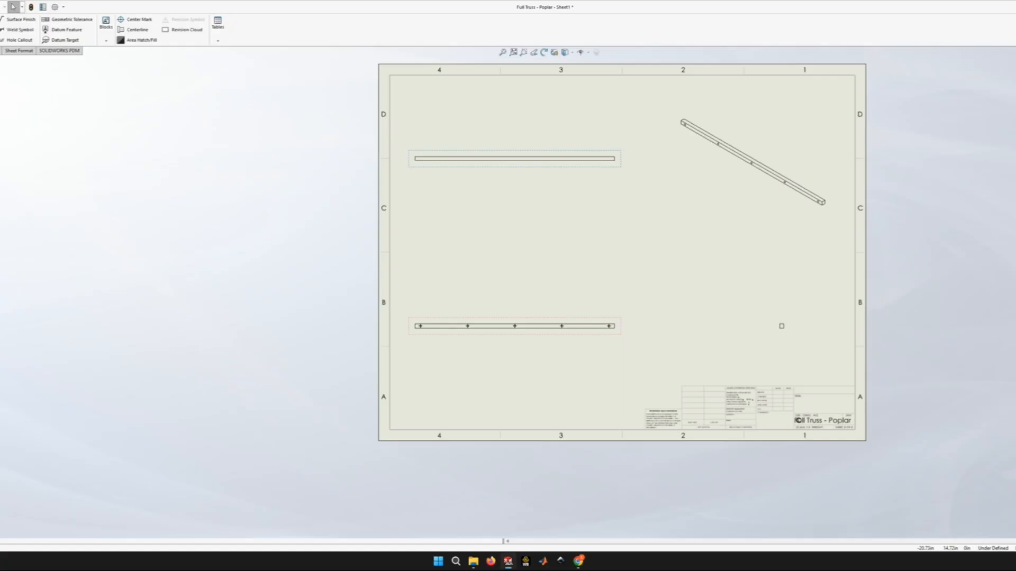
Dimension the distance from the beam's left end to the first hole in the front view, offsetting the text beside the arrows.
scroll(444, 333, "down", 4)
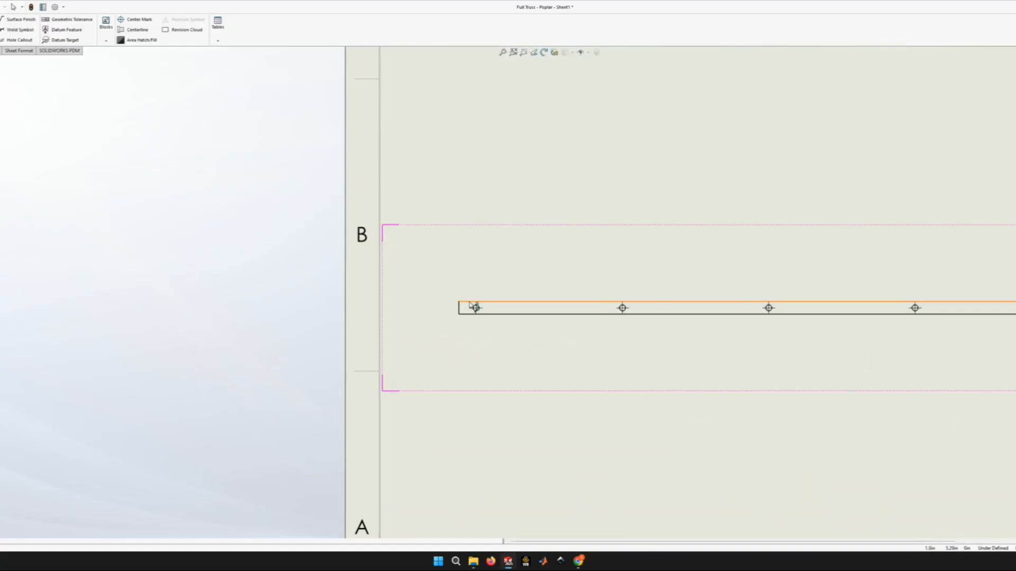
scroll(470, 305, "down", 2)
left_click(473, 305)
left_click(499, 308)
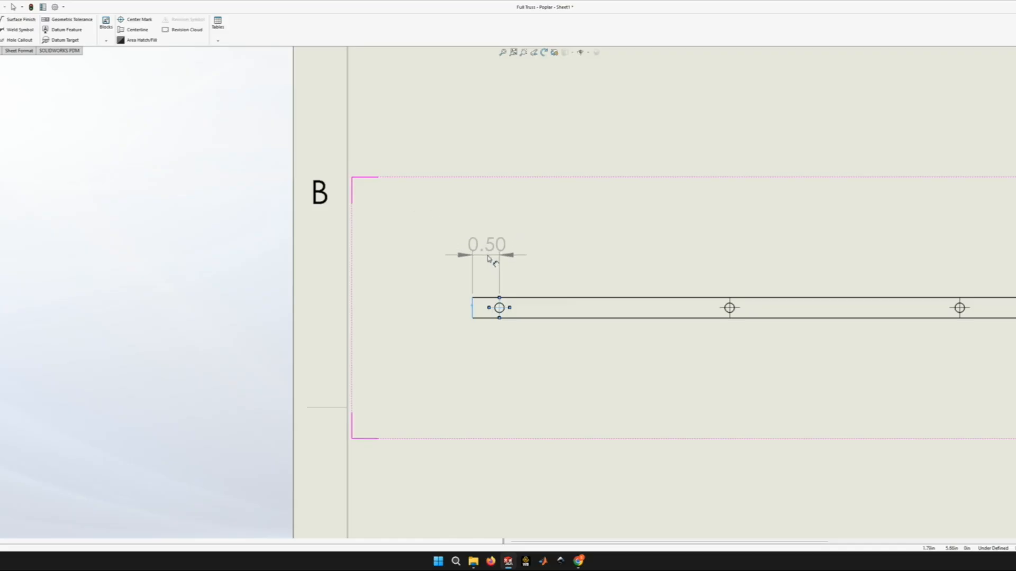
left_click(539, 272)
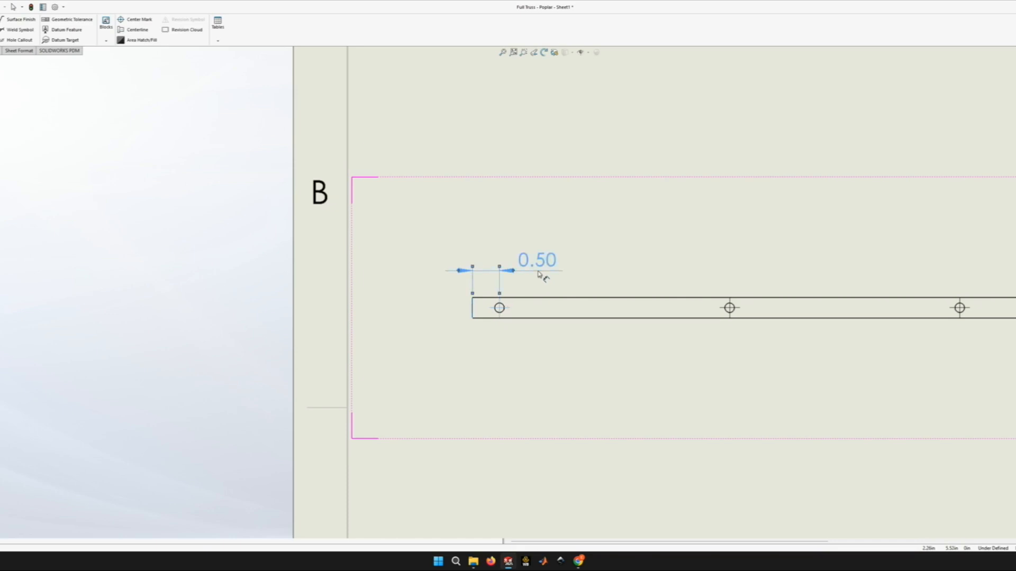
Add stacked horizontal dimensions from the beam's left end to the second and third holes above the front view.
left_click(474, 312)
left_click(730, 308)
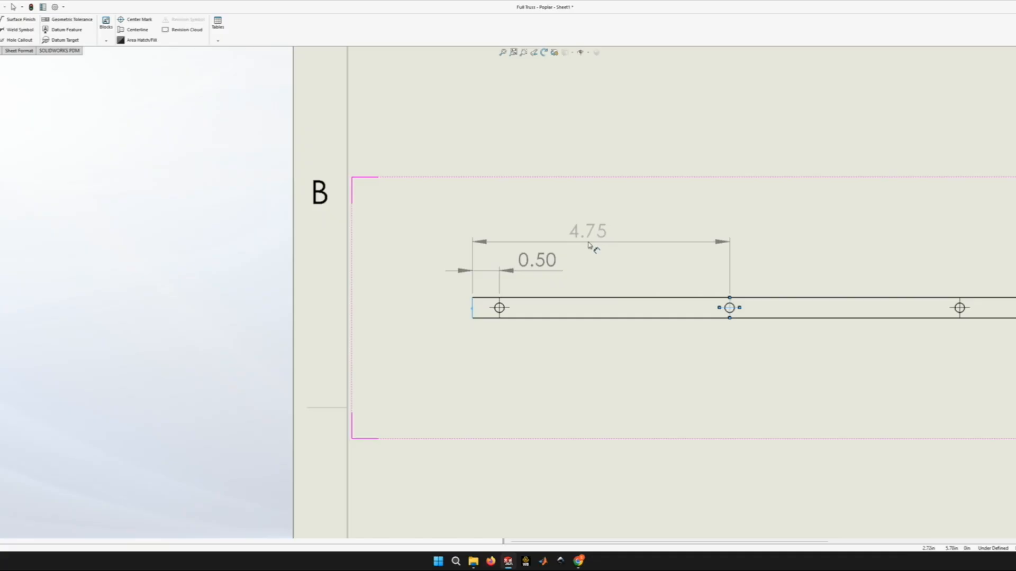
left_click(590, 245)
left_click(472, 310)
left_click(960, 308)
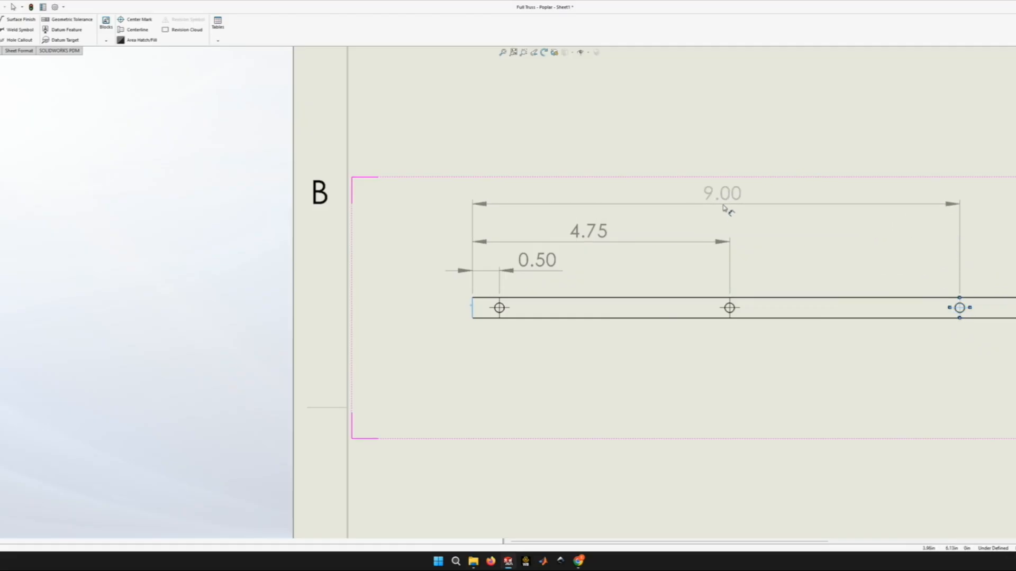
left_click(723, 207)
Dimension from the beam's left end to the fourth and fifth holes, showing the fifth hole's dimension to three decimal places.
scroll(857, 278, "up", 5)
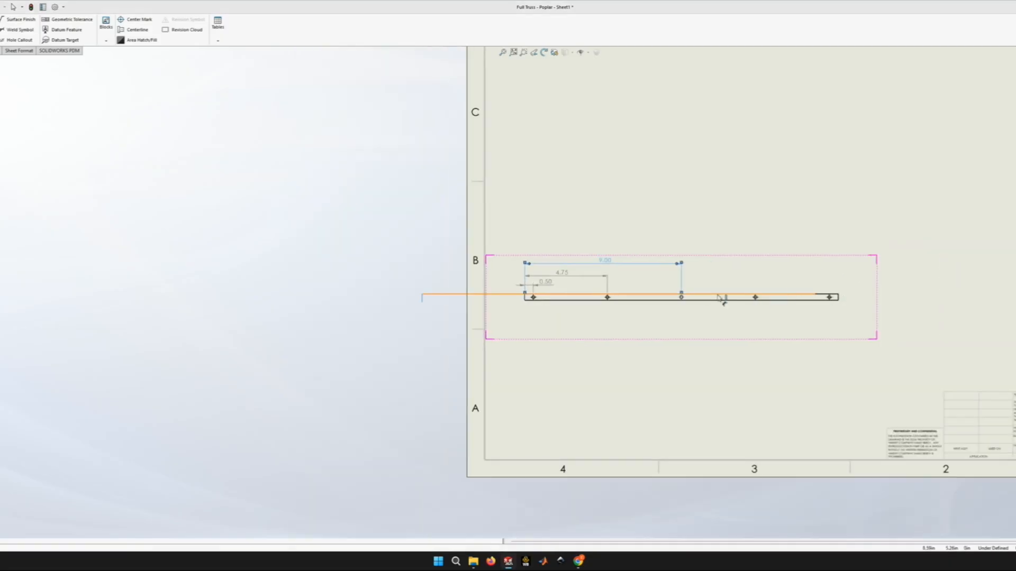
scroll(744, 298, "down", 5)
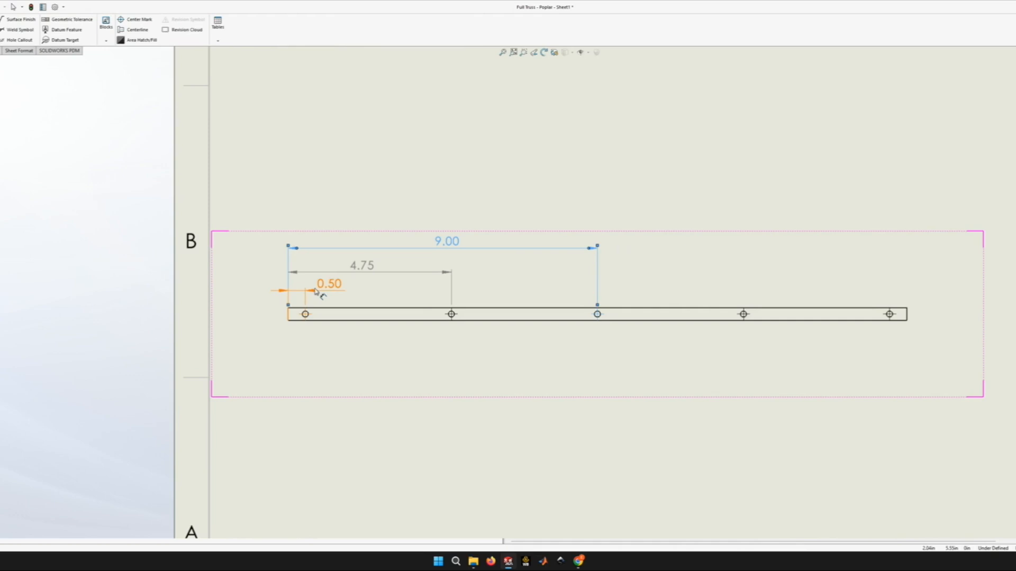
left_click(743, 315)
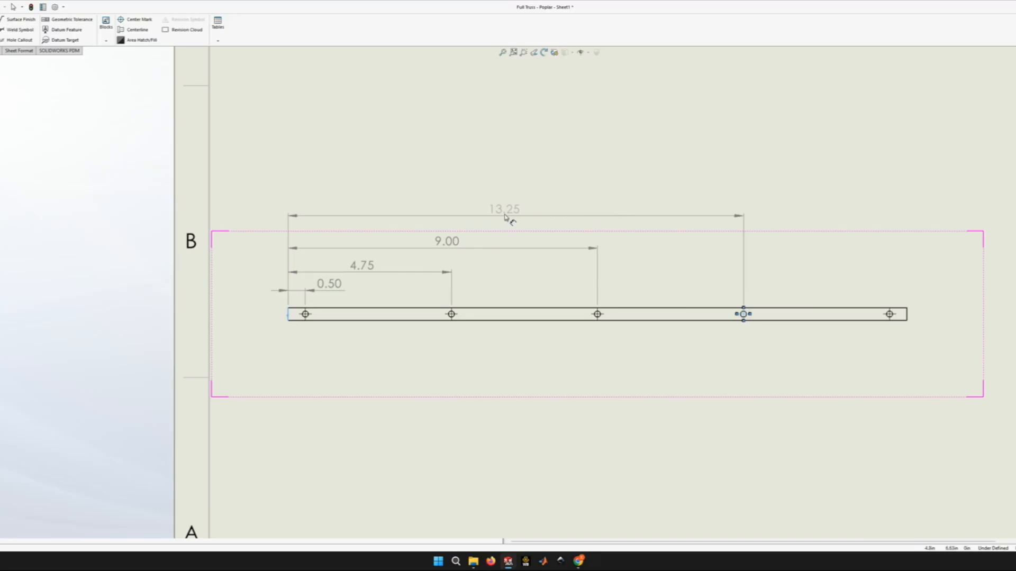
left_click(505, 217)
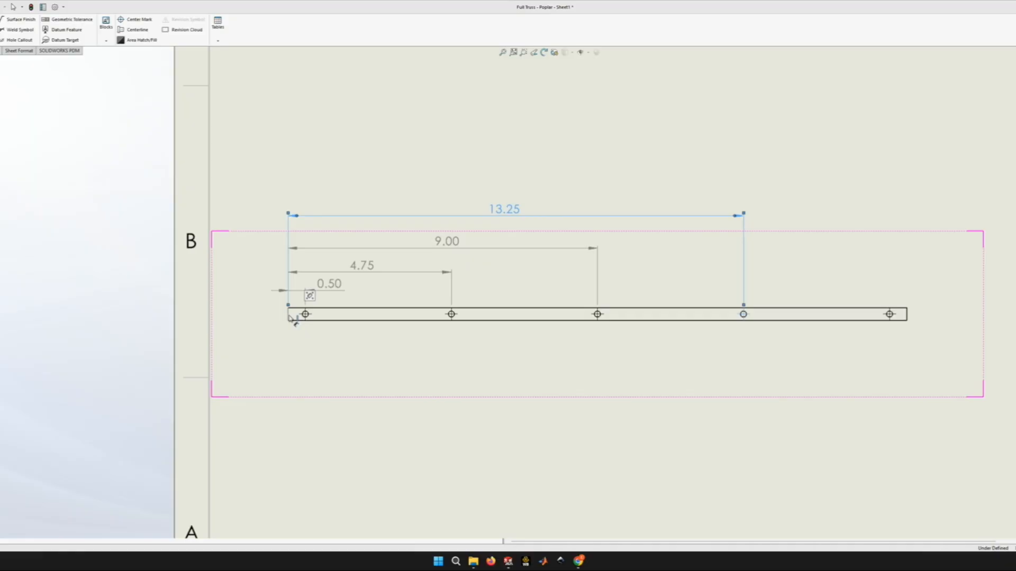
left_click(889, 315)
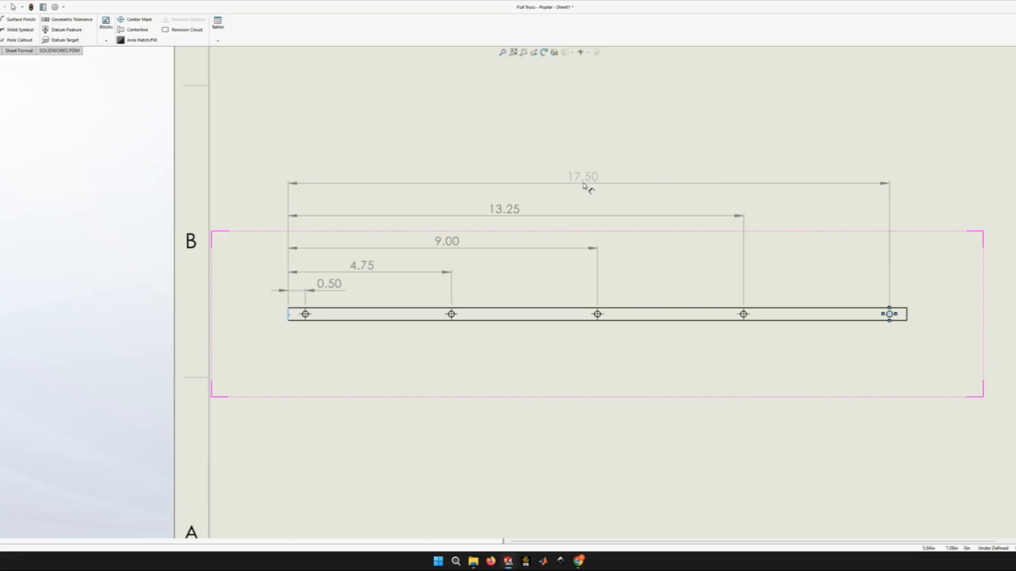
left_click(584, 187)
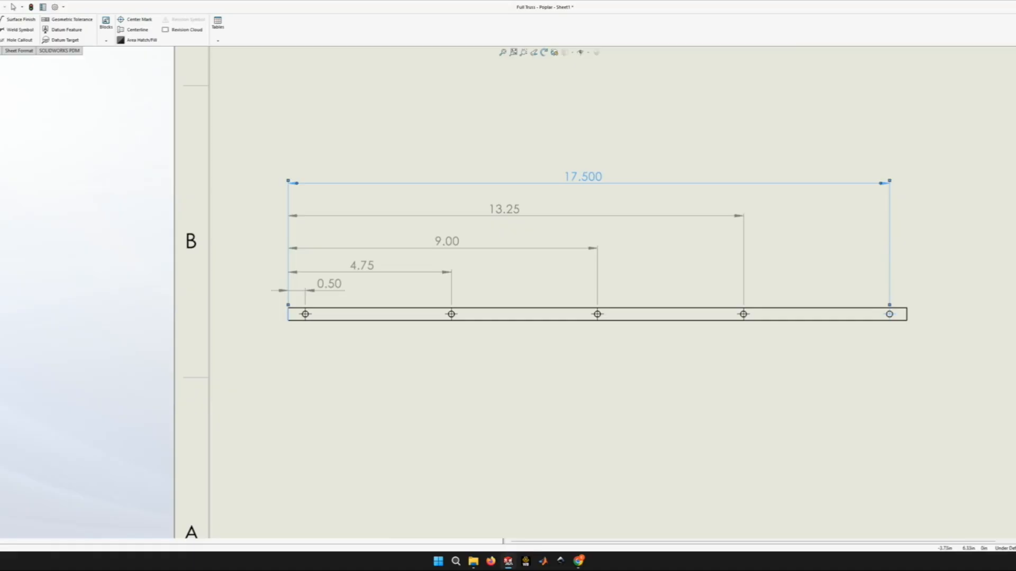
Search the options for "precision" and change the Angular Running dimension precision in the document properties.
scroll(651, 367, "up", 3)
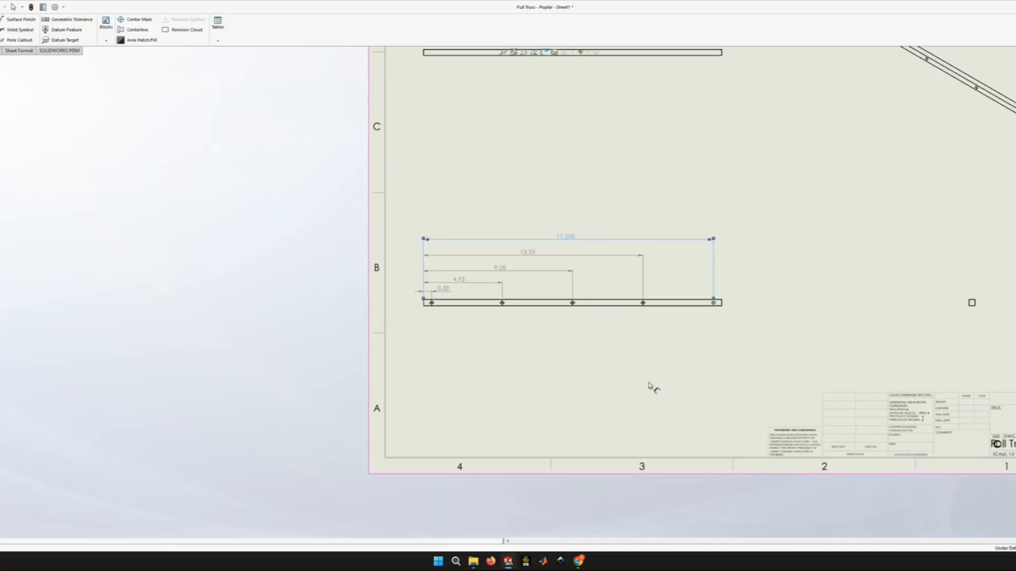
scroll(652, 386, "down", 2)
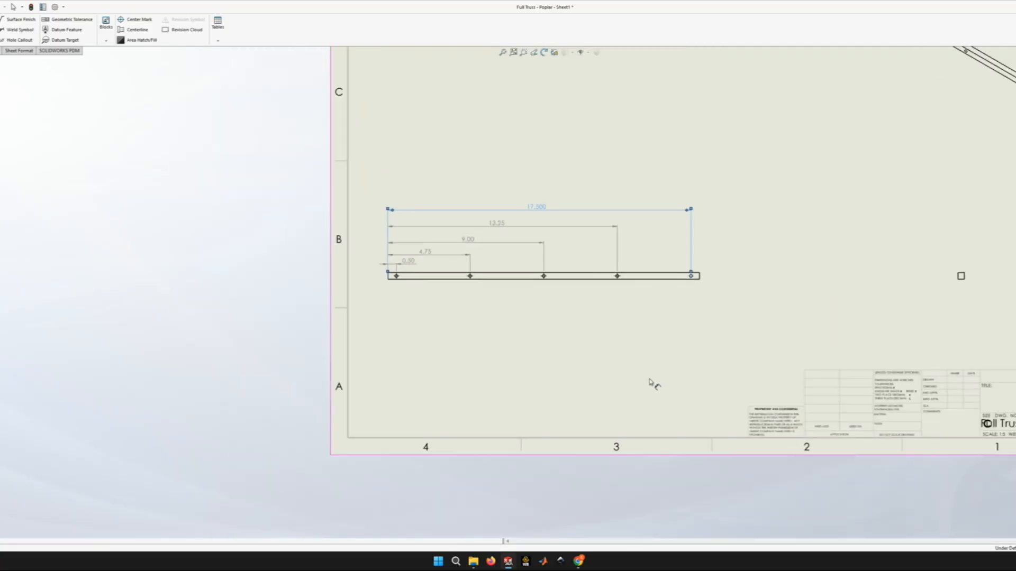
scroll(651, 384, "up", 1)
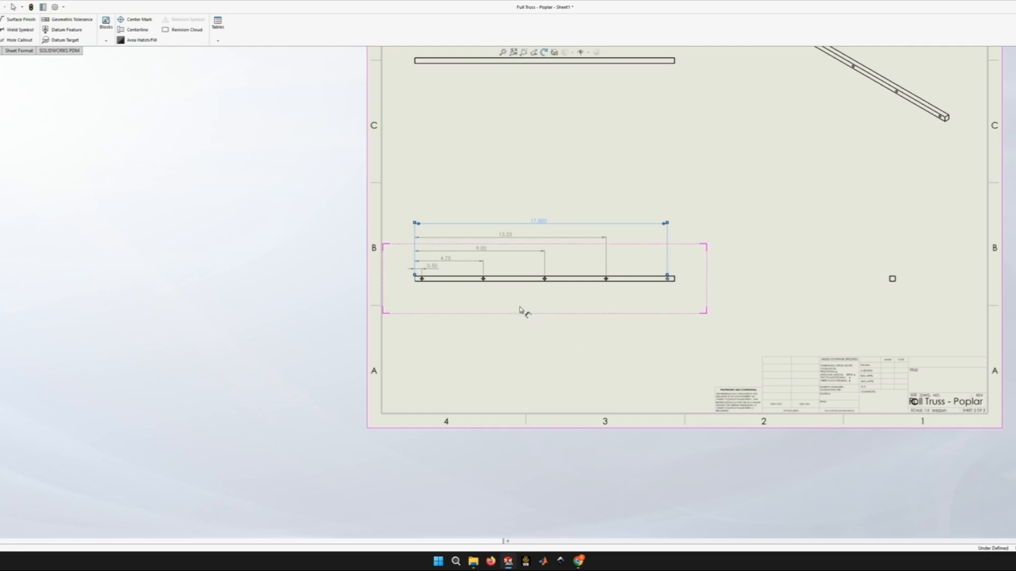
left_click(63, 7)
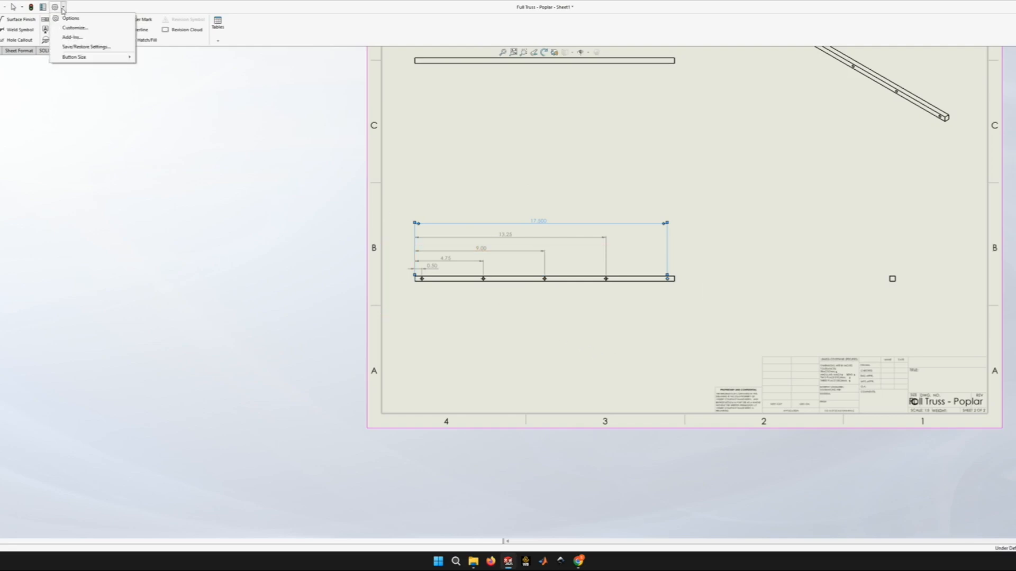
left_click(65, 19)
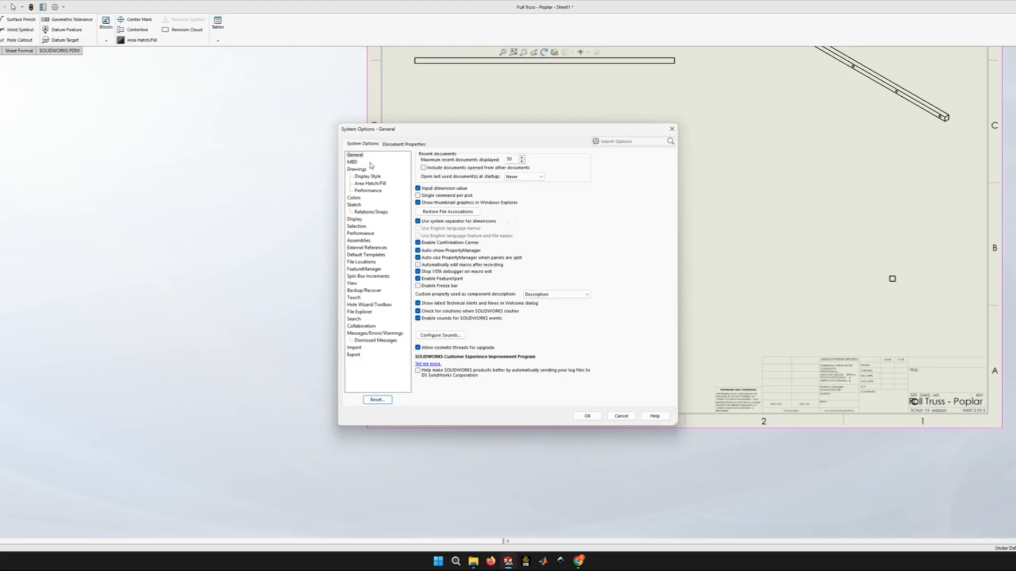
left_click(627, 142)
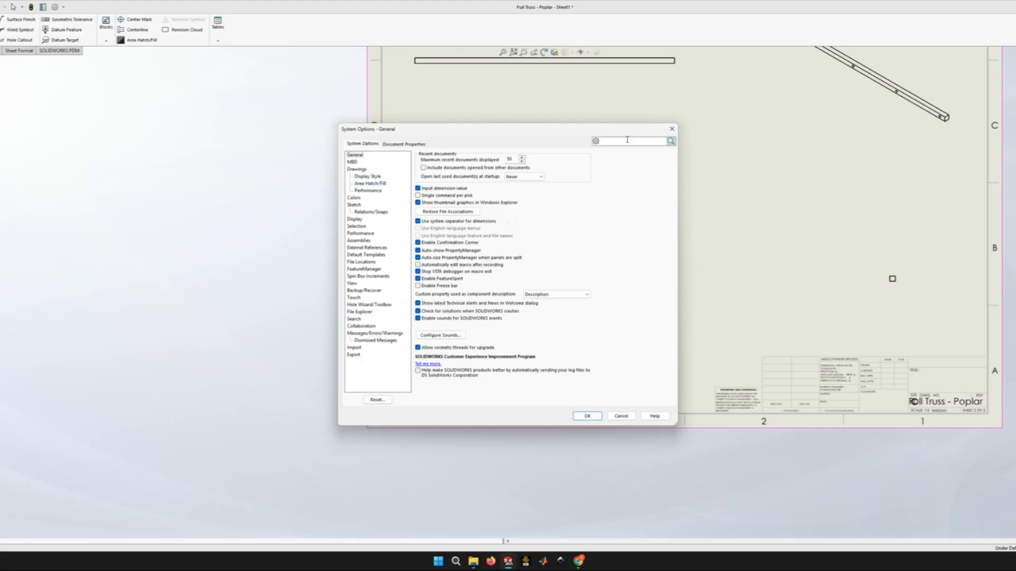
type("precision")
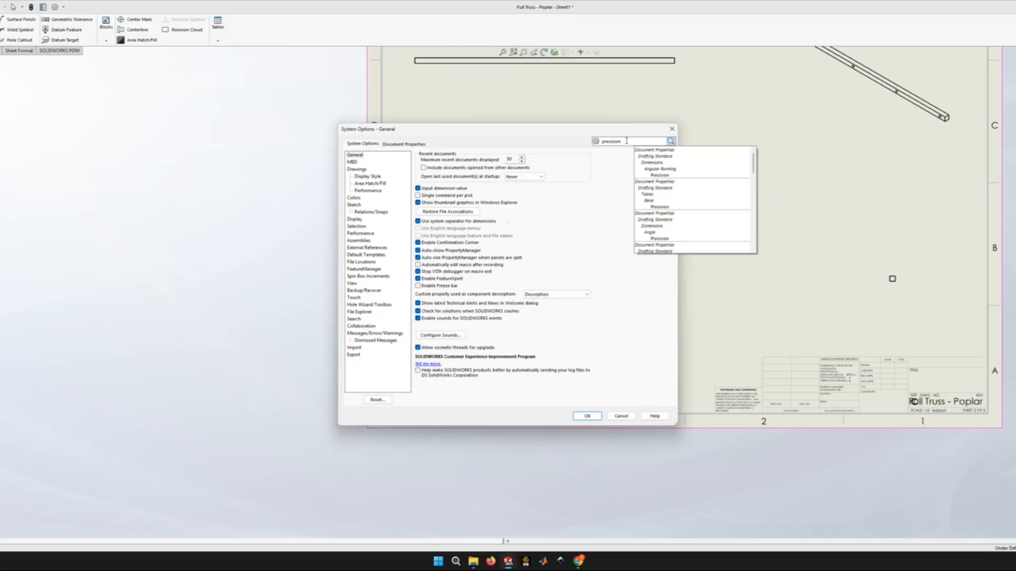
left_click(650, 166)
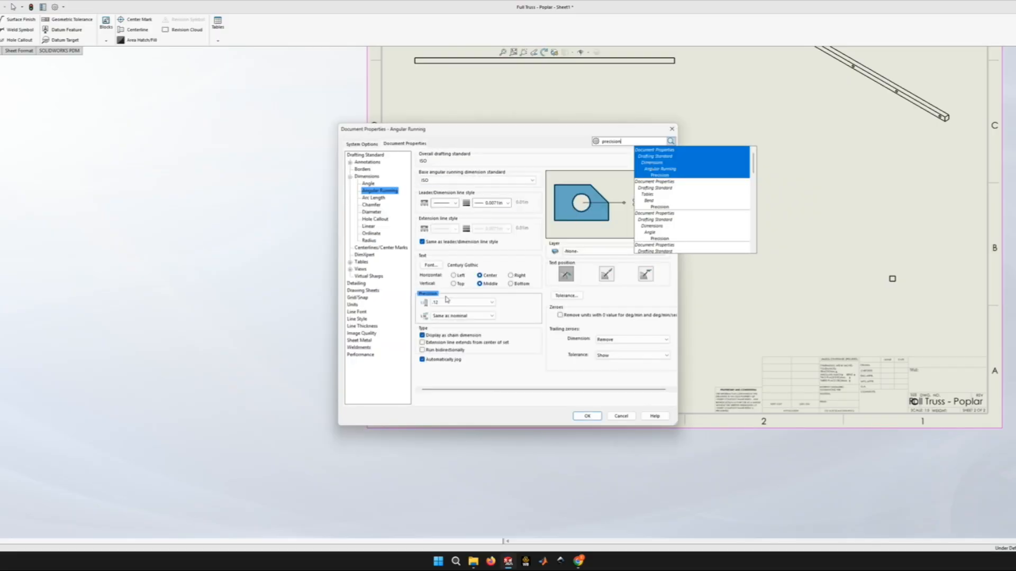
left_click(492, 302)
left_click(455, 323)
left_click(587, 416)
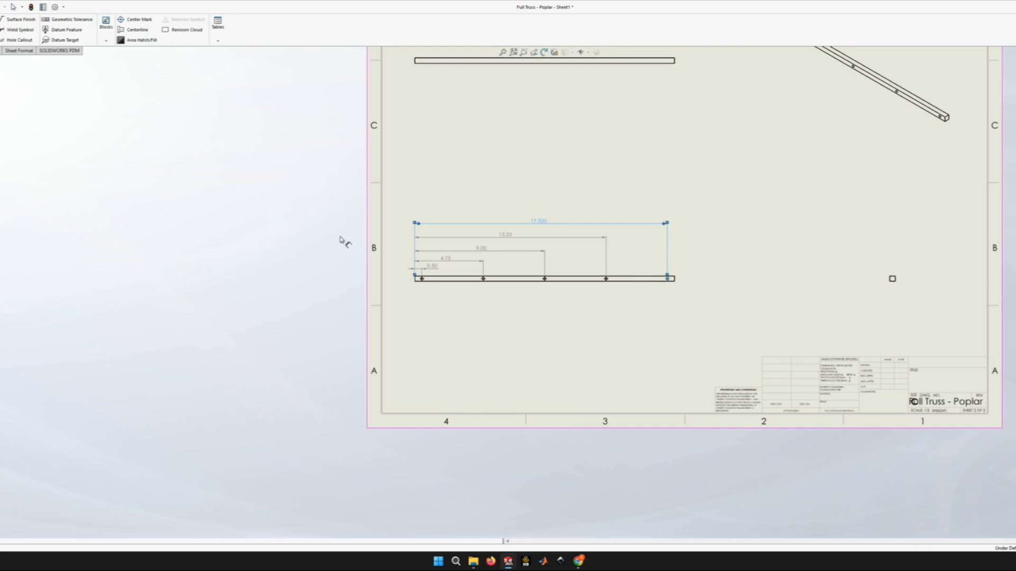
Try three-decimal precision on the fourth and third holes' dimensions, reviewing the Angular Running precision found by searching the options for "precision".
left_click(508, 241)
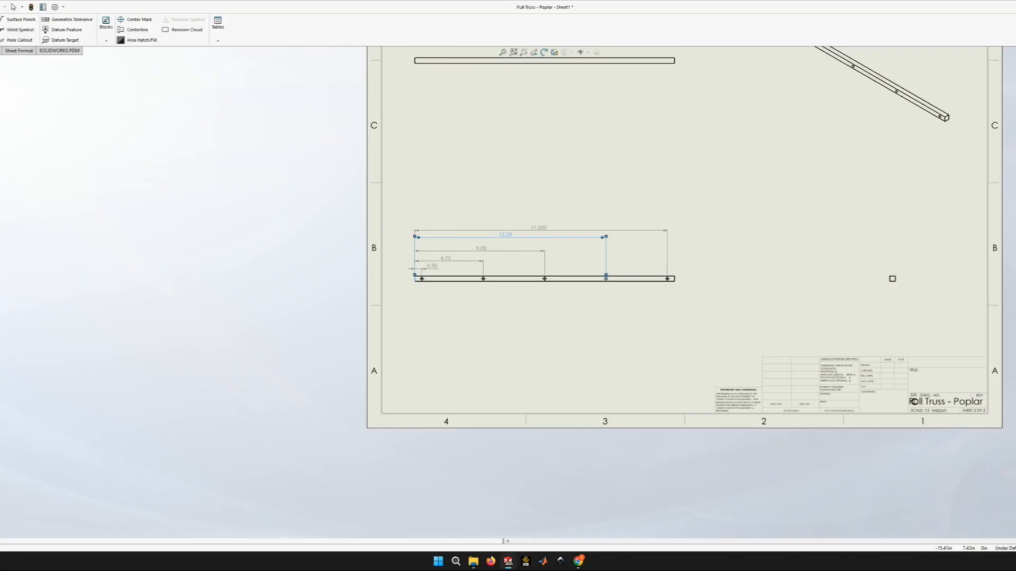
key("ctrl+z")
left_click(55, 8)
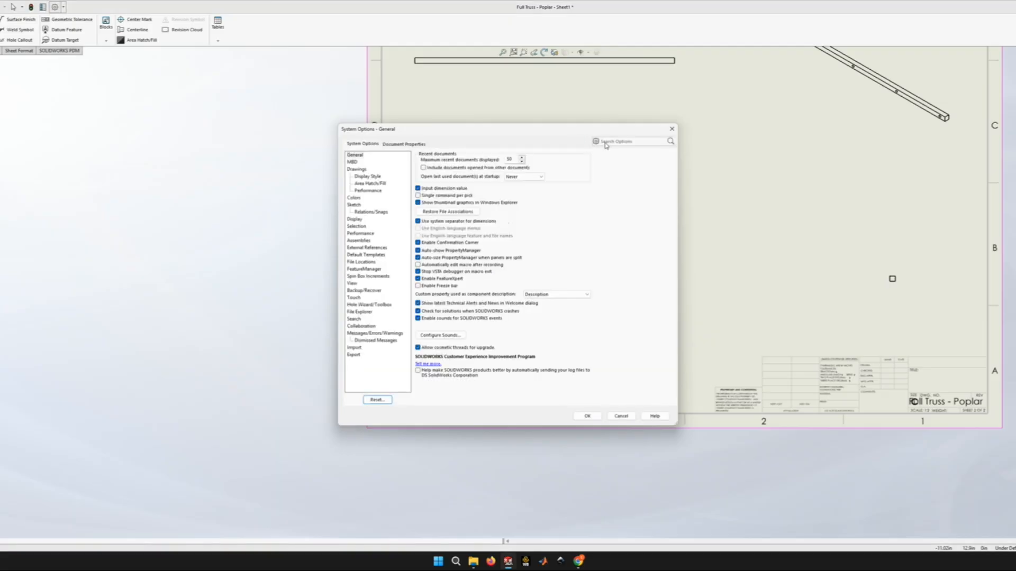
left_click(624, 143)
type("precision")
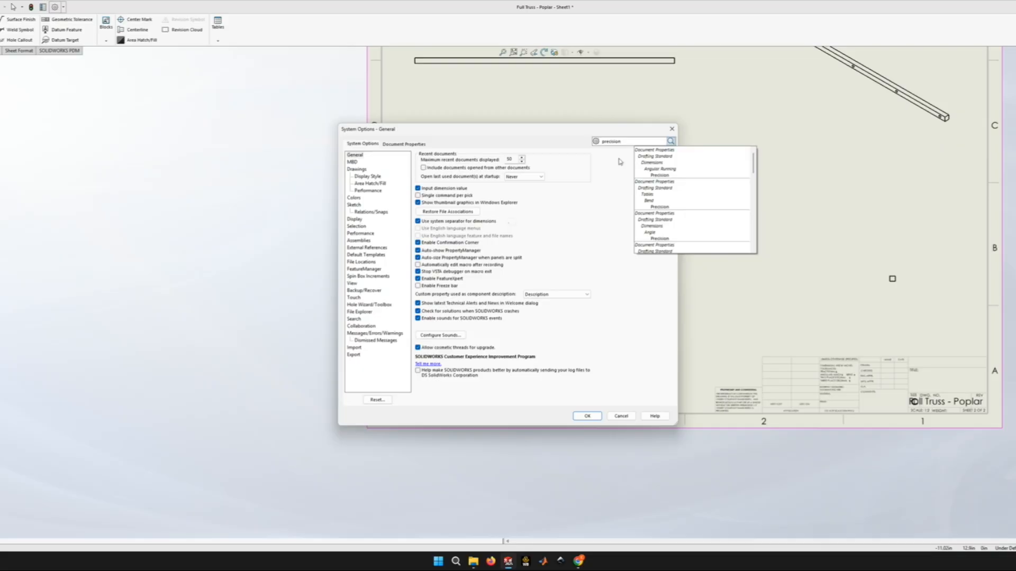
left_click(682, 171)
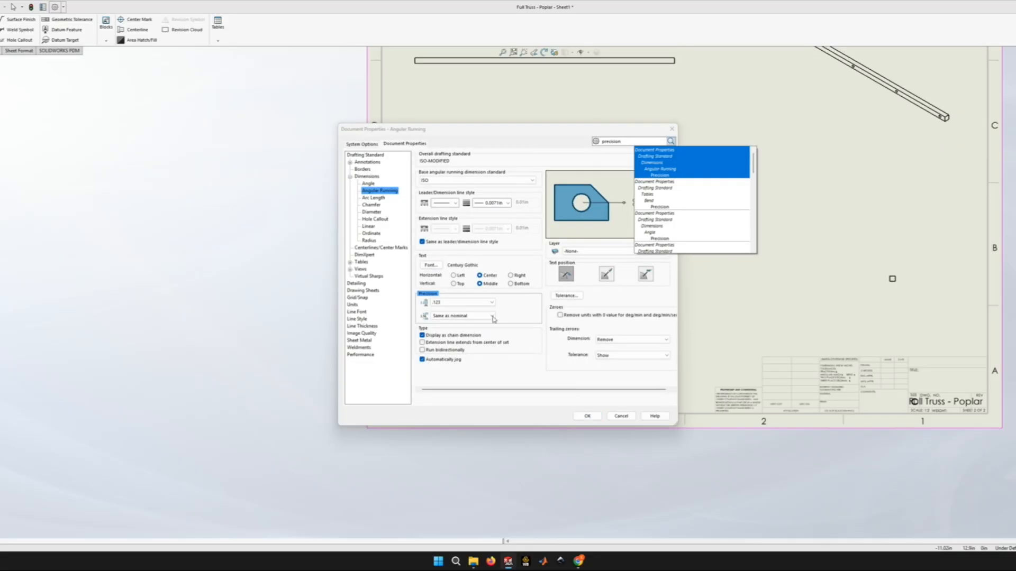
left_click(587, 415)
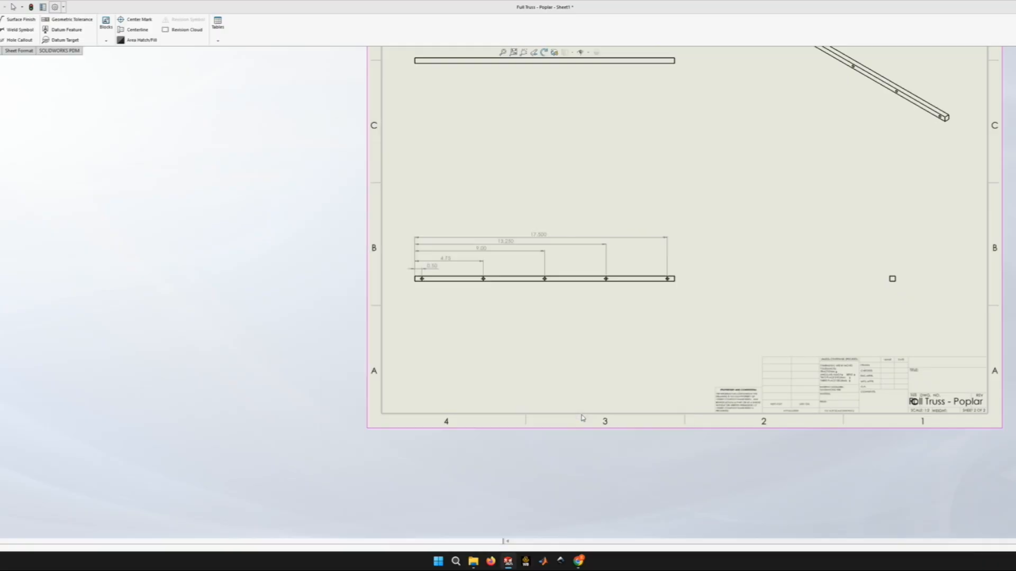
left_click(486, 252)
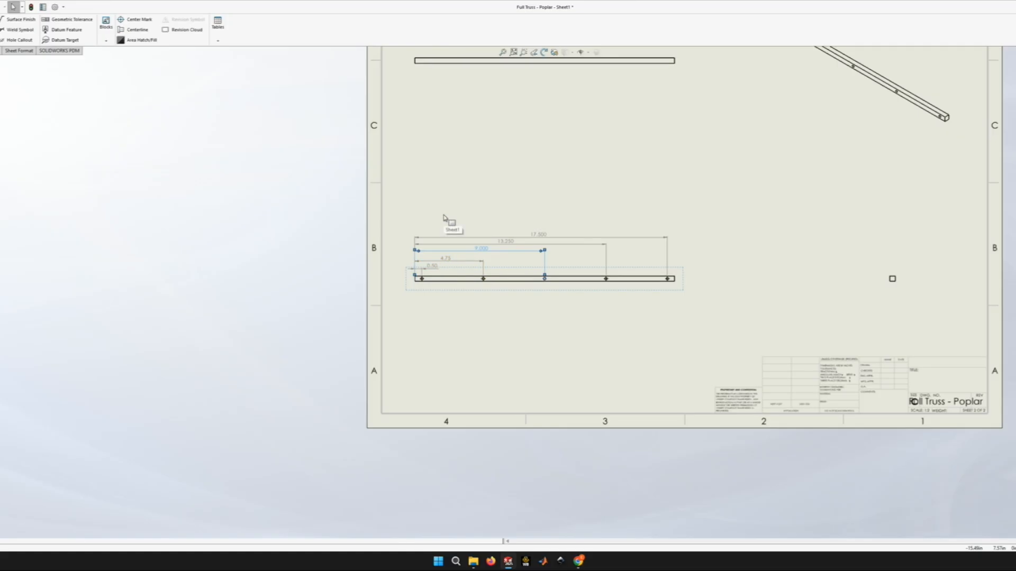
left_click(449, 263)
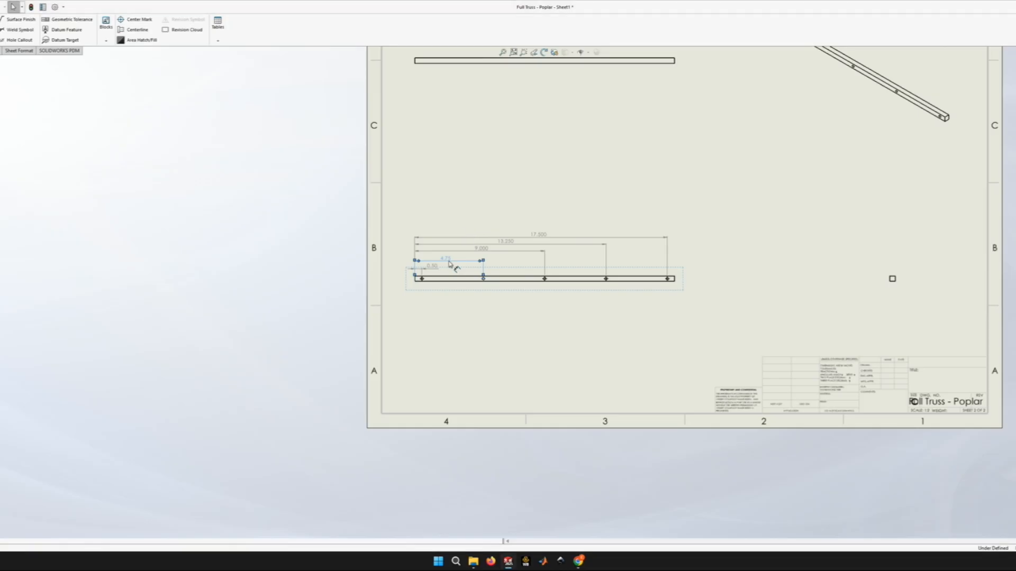
Set the third, fourth and fifth holes' dimensions in the front view to two decimal places.
left_click(479, 250)
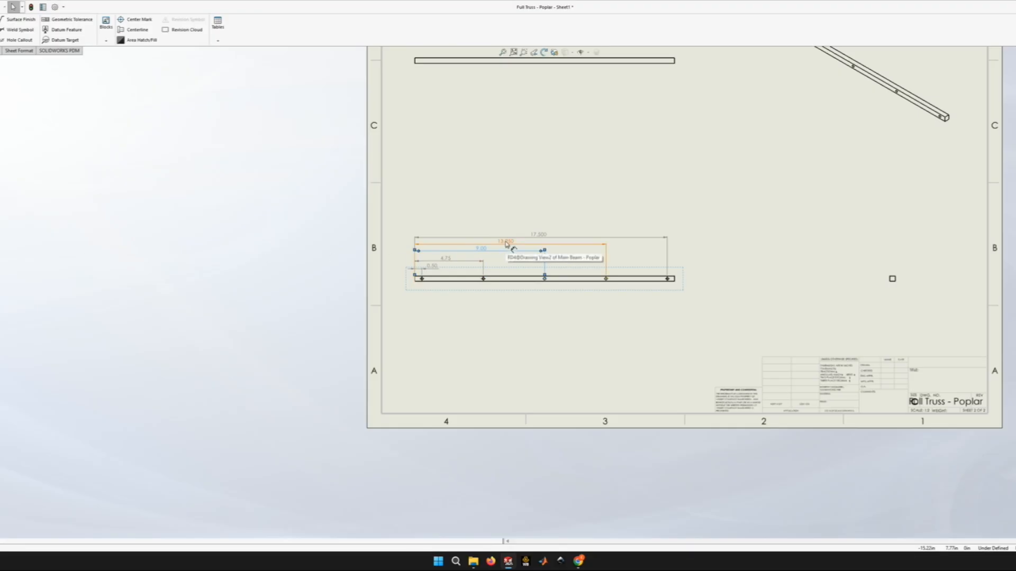
left_click(504, 241)
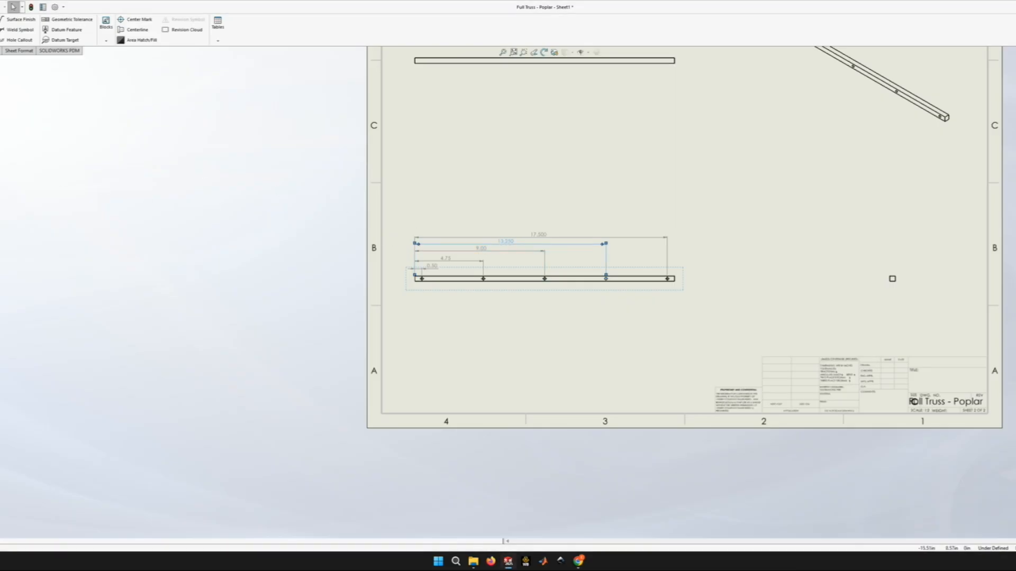
left_click(544, 237)
Reposition the stacked hole dimensions above the front view so that their dimension lines are evenly spaced.
scroll(524, 238, "up", 3)
scroll(533, 288, "down", 4)
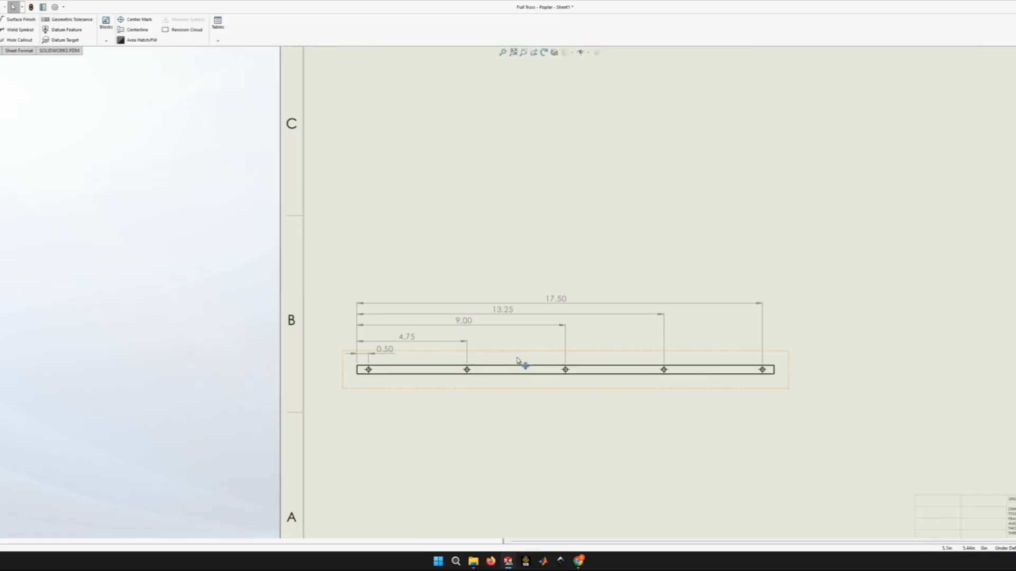
scroll(522, 363, "up", 1)
scroll(443, 358, "down", 2)
scroll(476, 312, "down", 2)
left_click(452, 310)
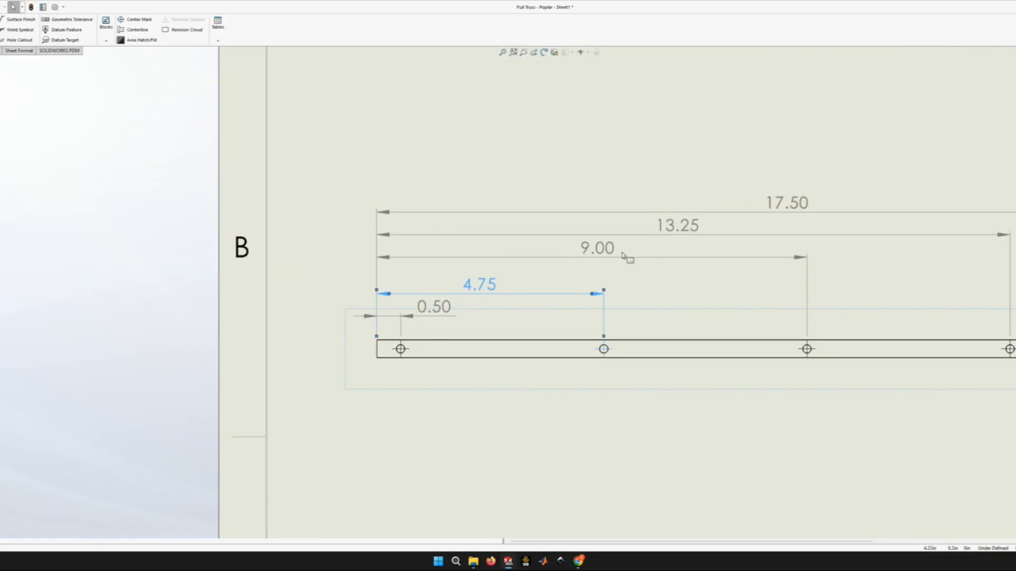
left_click_drag(612, 254, 612, 262)
left_click_drag(690, 234, 690, 244)
mouse_move(794, 204)
left_mouse_down()
mouse_move(794, 177)
mouse_move(787, 188)
left_mouse_up()
scroll(855, 254, "up", 3)
scroll(796, 247, "down", 1)
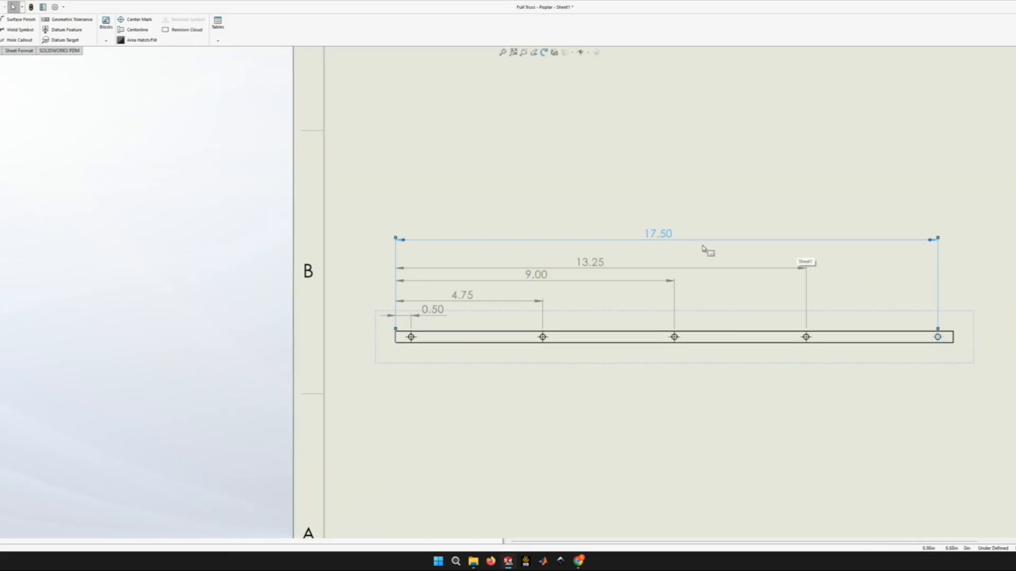
scroll(651, 233, "down", 1)
left_click_drag(566, 267, 565, 263)
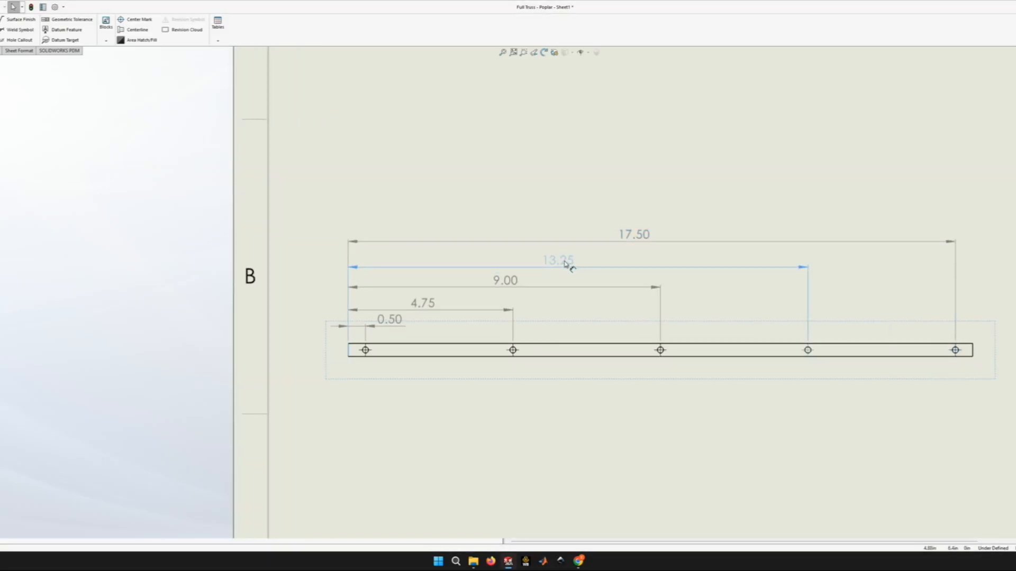
left_click_drag(517, 284, 515, 285)
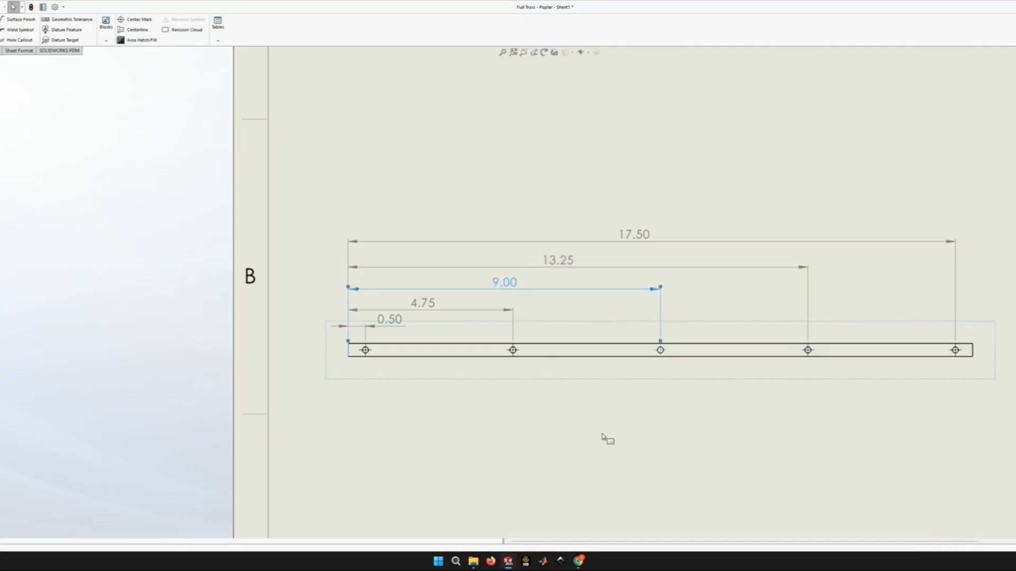
left_click(794, 411)
Dimension the beam's overall length in the top view, placing the dimension just above the beam.
scroll(795, 411, "up", 6)
scroll(754, 295, "up", 3)
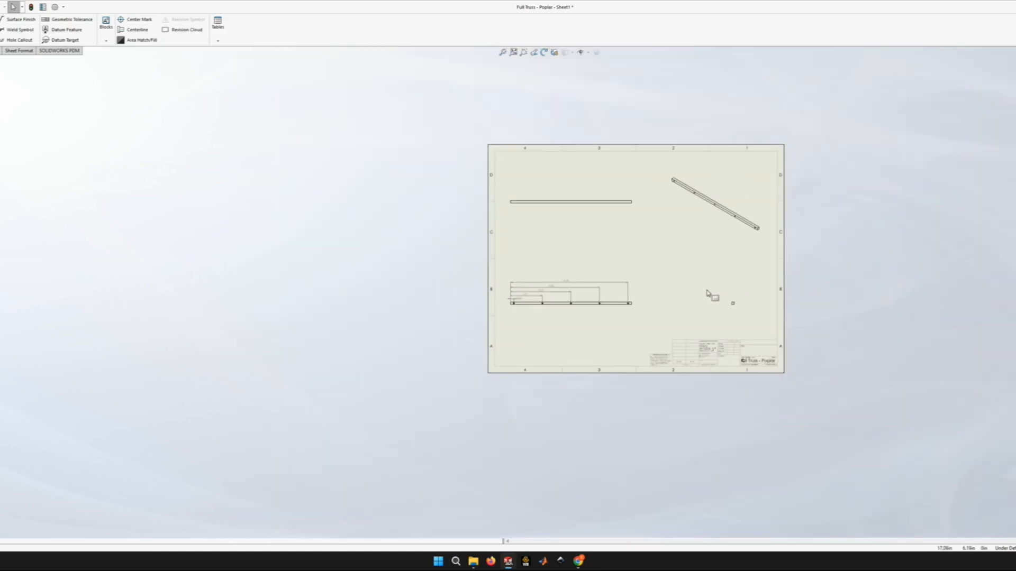
scroll(656, 294, "down", 2)
scroll(564, 282, "down", 2)
scroll(570, 215, "up", 1)
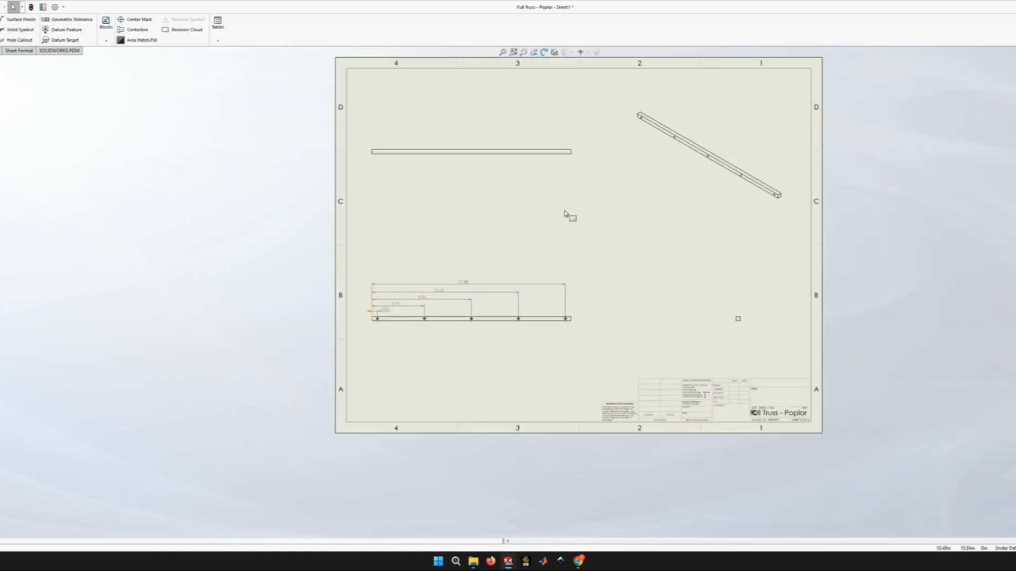
scroll(565, 186, "down", 1)
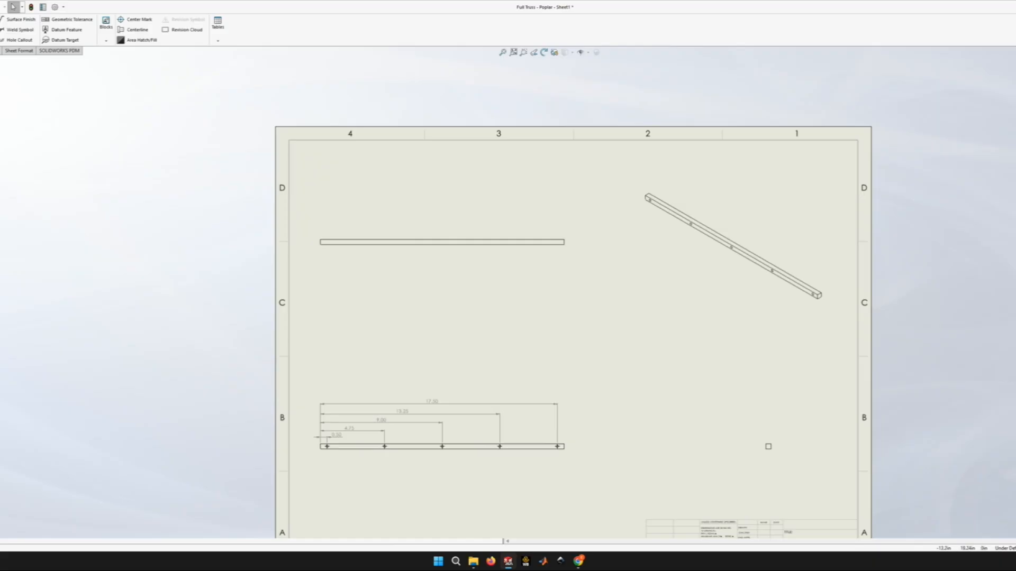
left_click(419, 243)
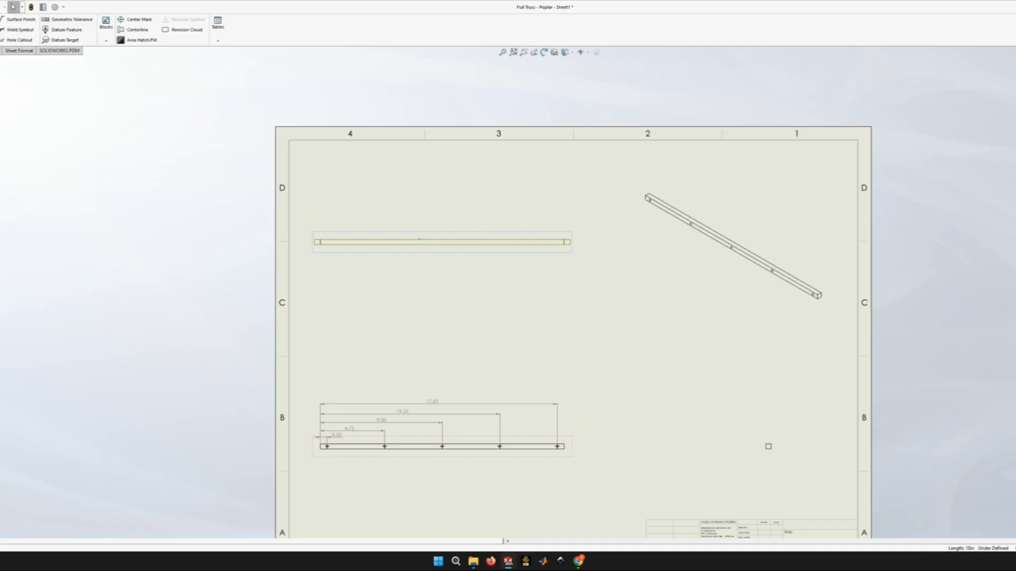
left_click(416, 244)
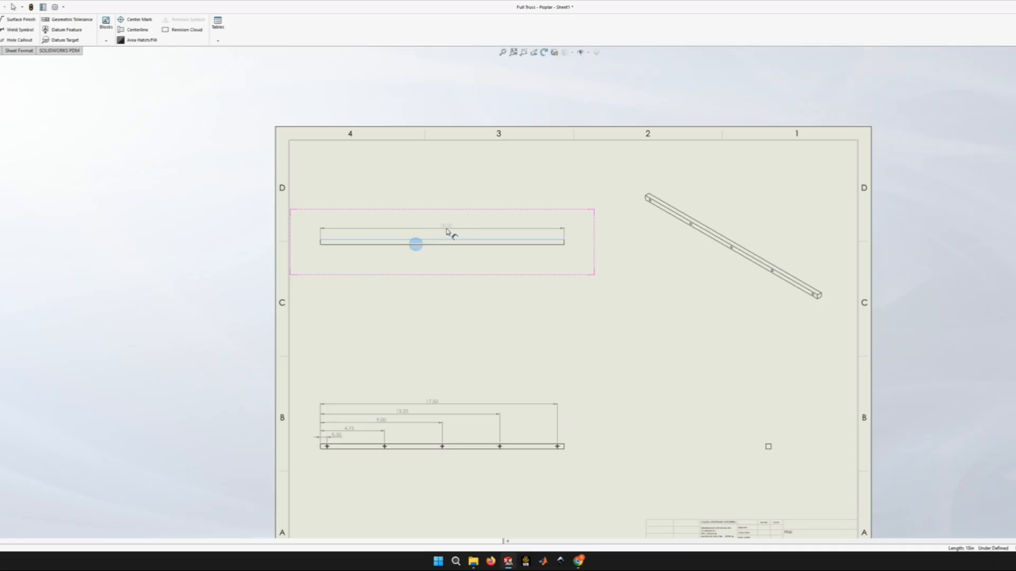
left_click(444, 231)
Dimension the height and width of the square beam end in the side view, beside and above it.
scroll(751, 402, "up", 3)
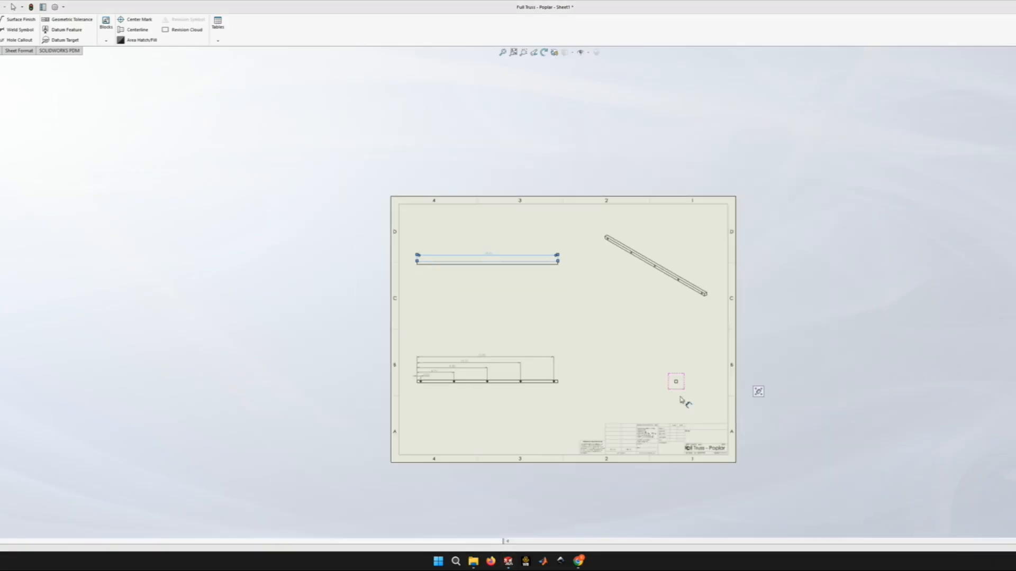
scroll(757, 390, "down", 3)
scroll(655, 355, "down", 2)
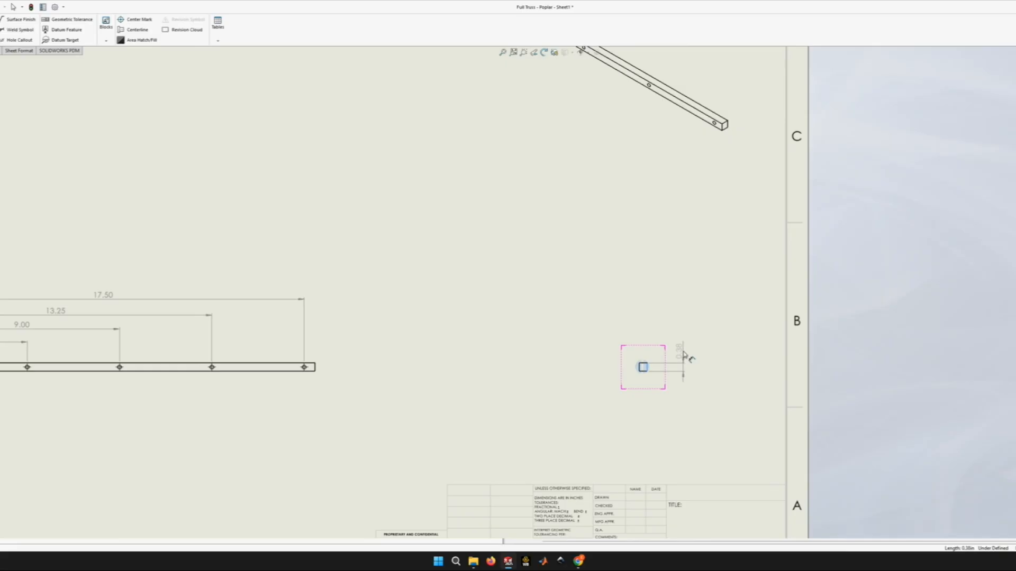
left_click(684, 358)
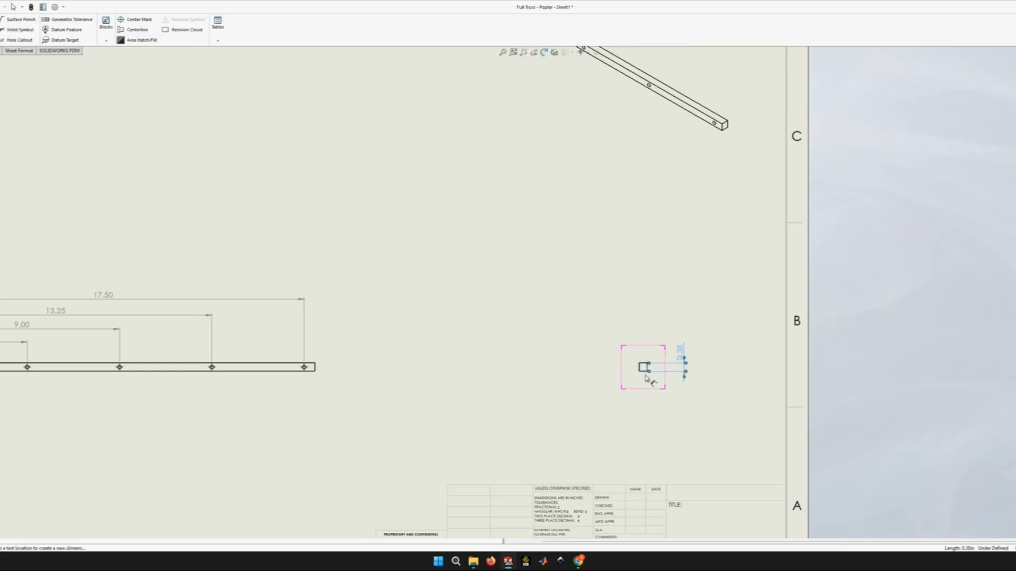
left_click(643, 364)
left_click(619, 332)
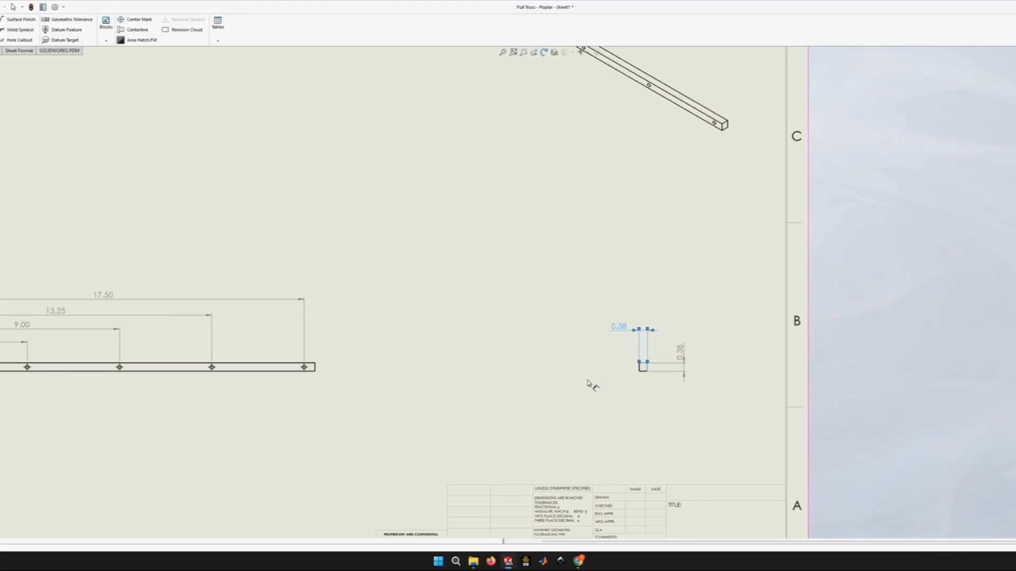
key("Escape")
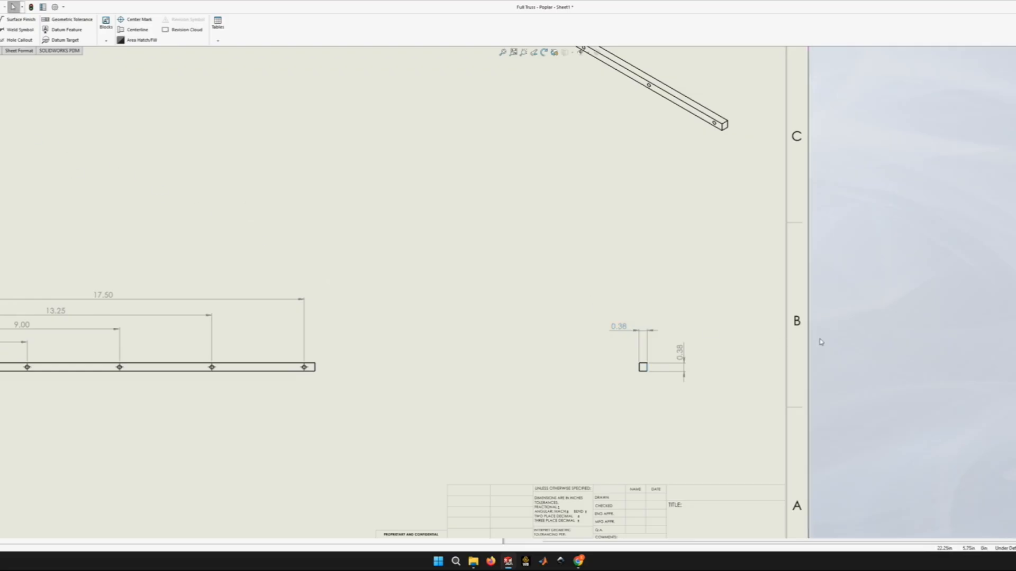
Move the top view down closer to the front view and rename the sheet Main Beam.
key("f")
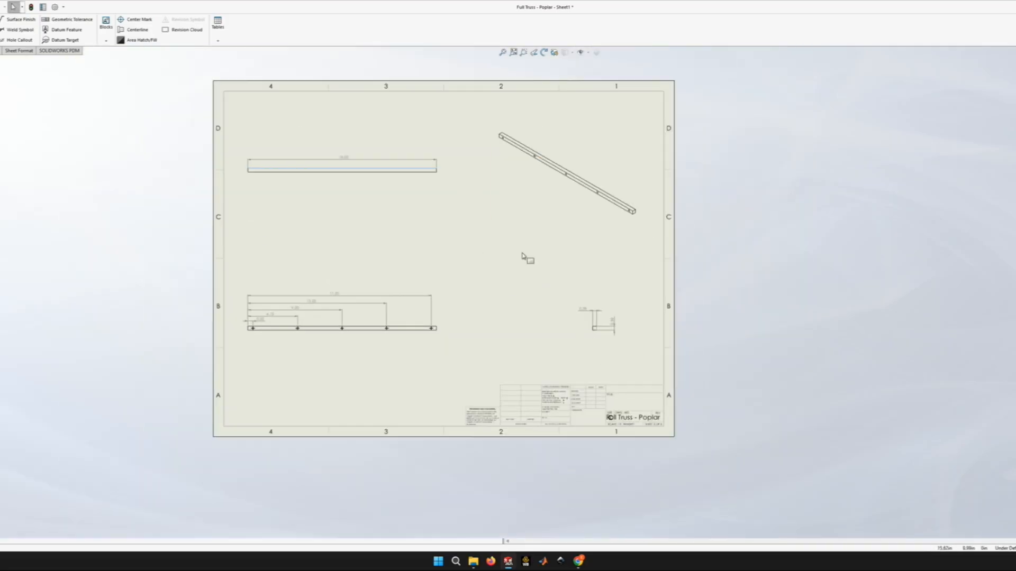
left_click_drag(375, 180, 381, 207)
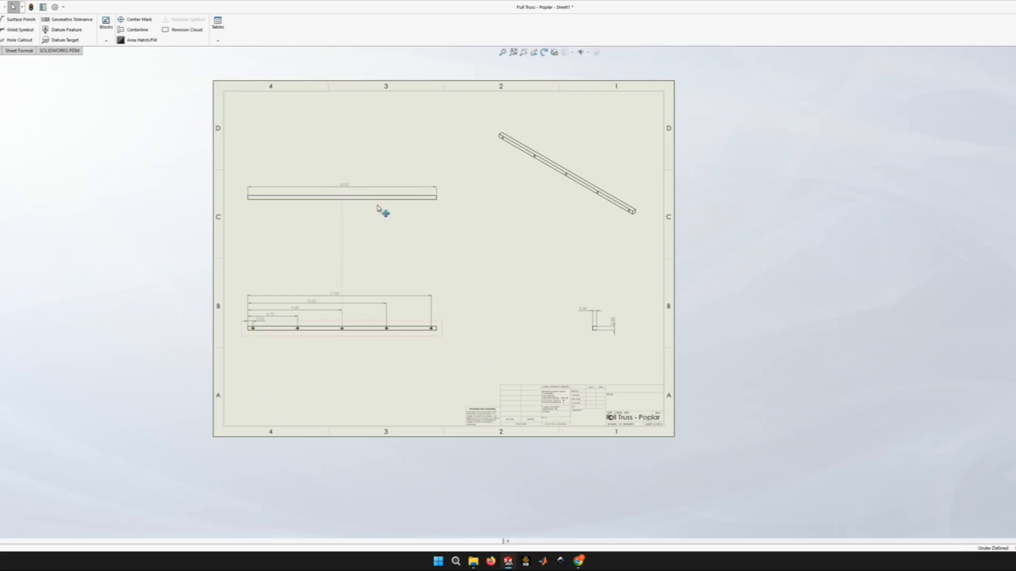
left_click(809, 243)
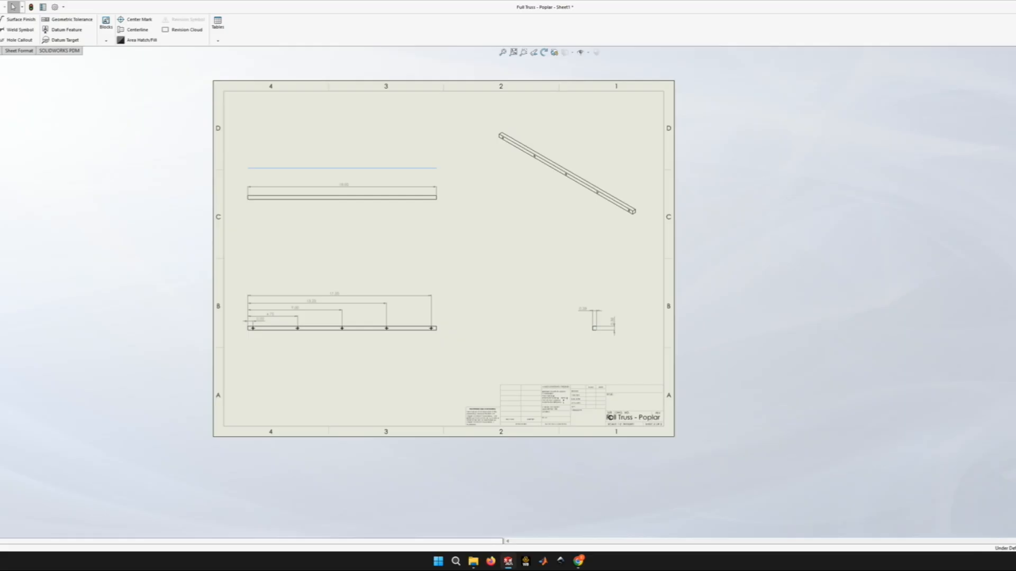
key("Return")
Open the sheet format for editing and reduce the Full Truss - Poplar drawing number's font size to fit its title block cell.
right_click(593, 399)
left_click(481, 402)
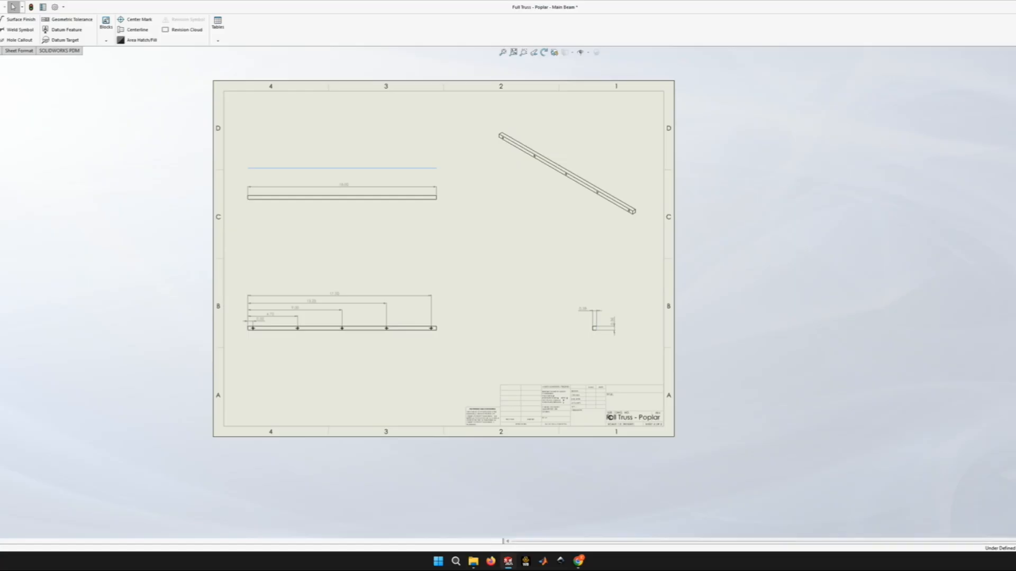
scroll(638, 417, "down", 2)
scroll(609, 398, "down", 2)
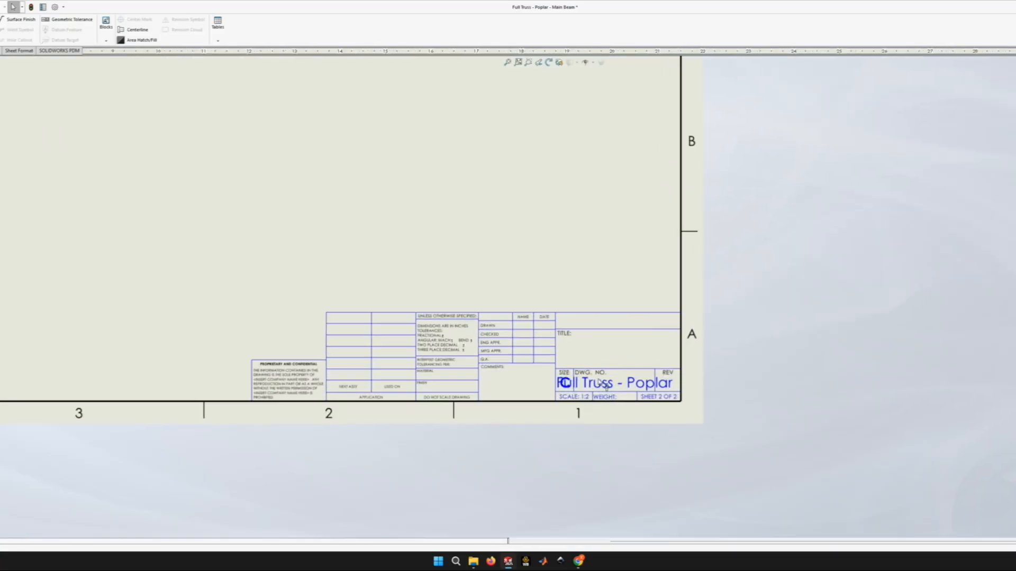
left_click(565, 383)
double_click(565, 382)
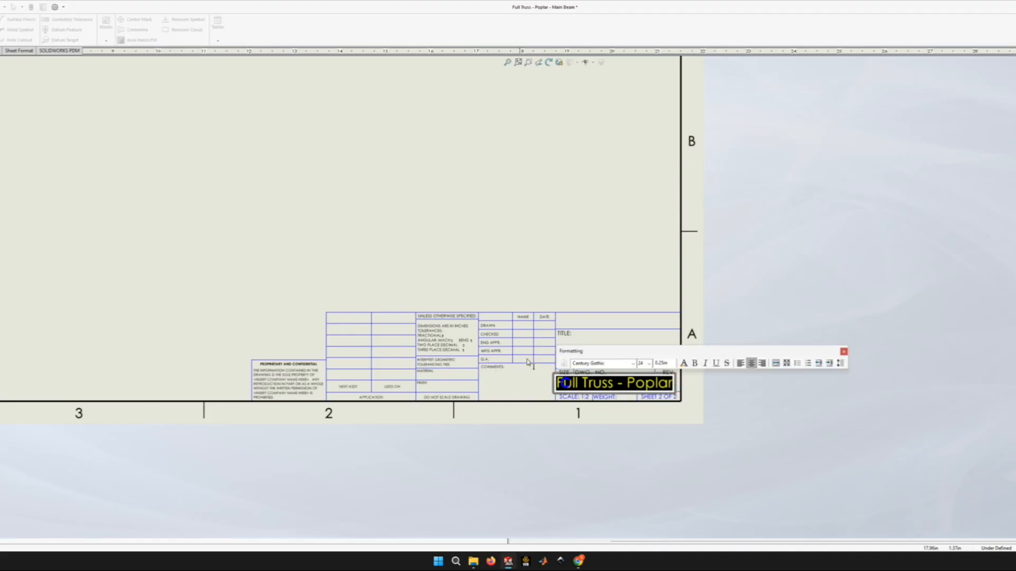
left_click(649, 364)
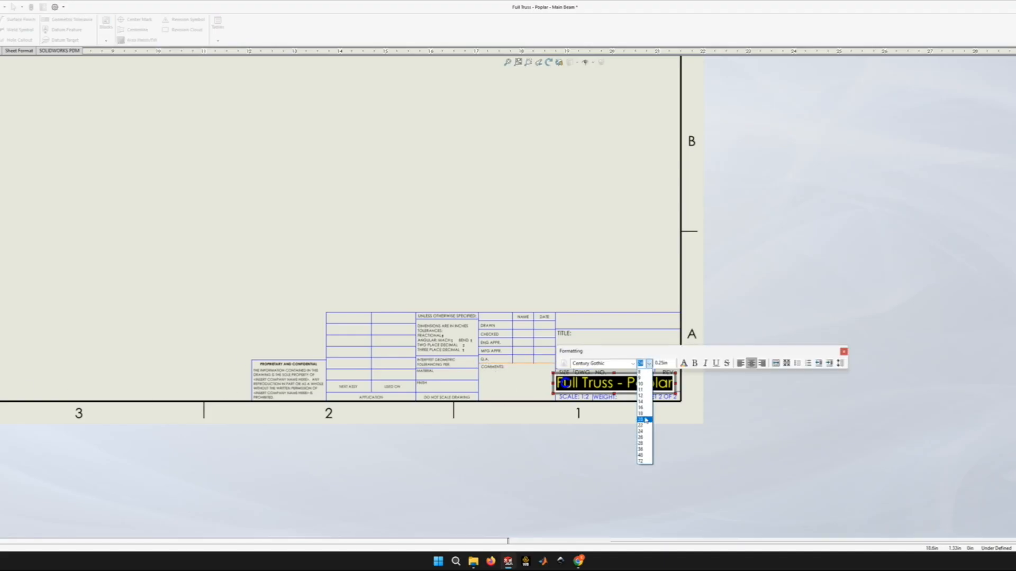
left_click(645, 413)
left_click(679, 498)
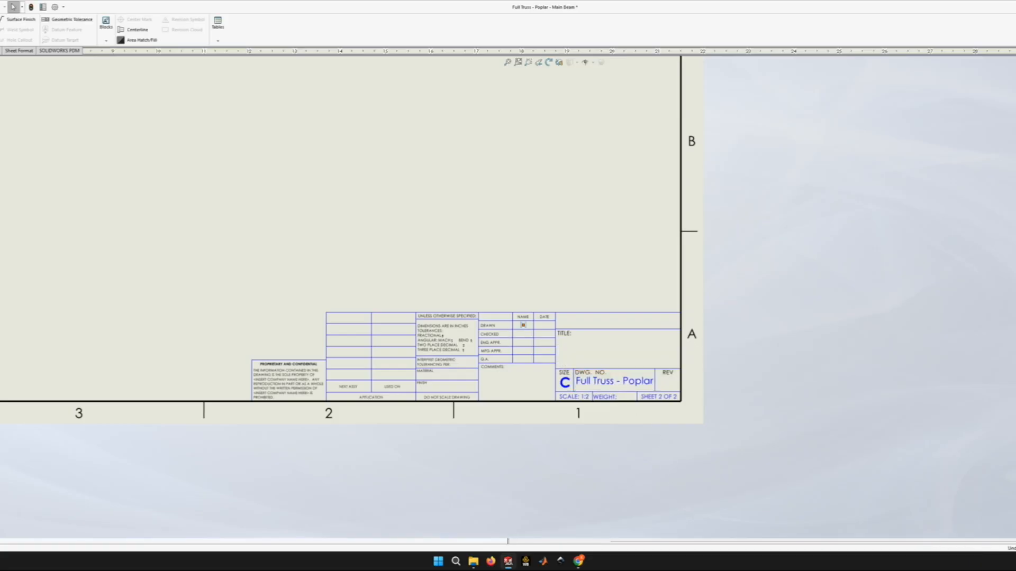
Fill in the title block's DRAWN row with the drafter's initials and the date 10/30/25.
double_click(522, 325)
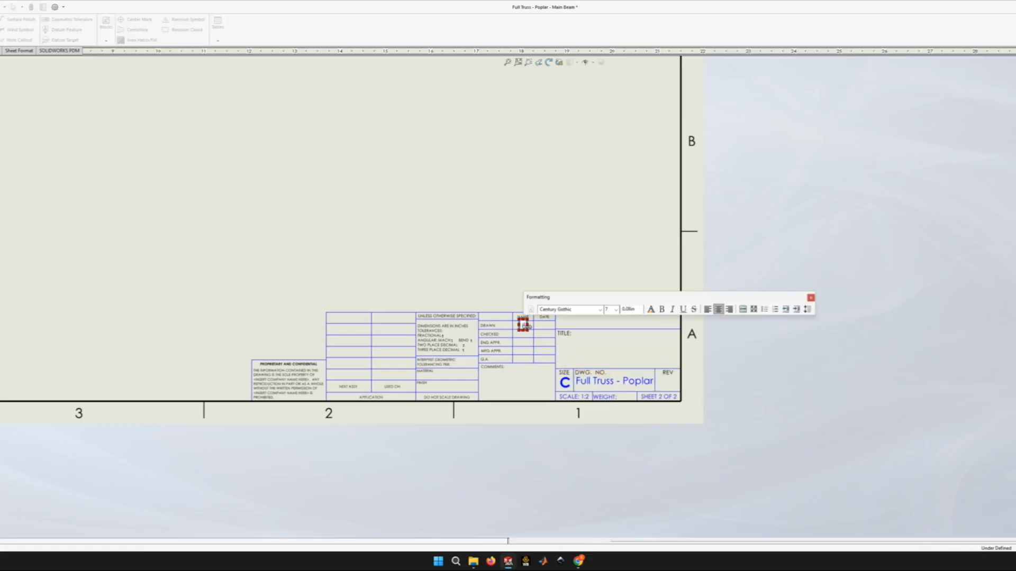
left_click_drag(518, 325, 547, 328)
type("EMB")
left_click(545, 326)
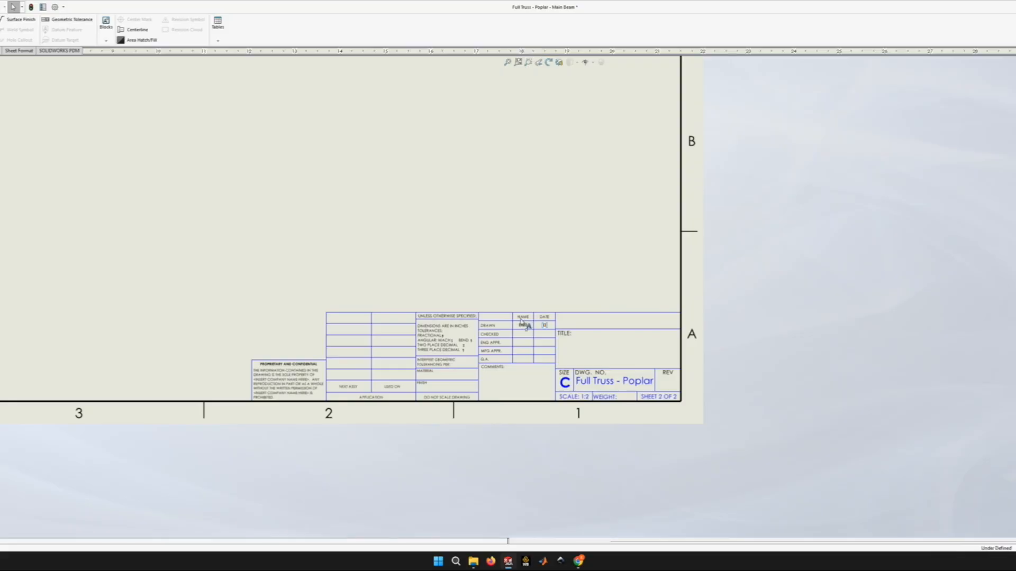
double_click(544, 325)
type("10/")
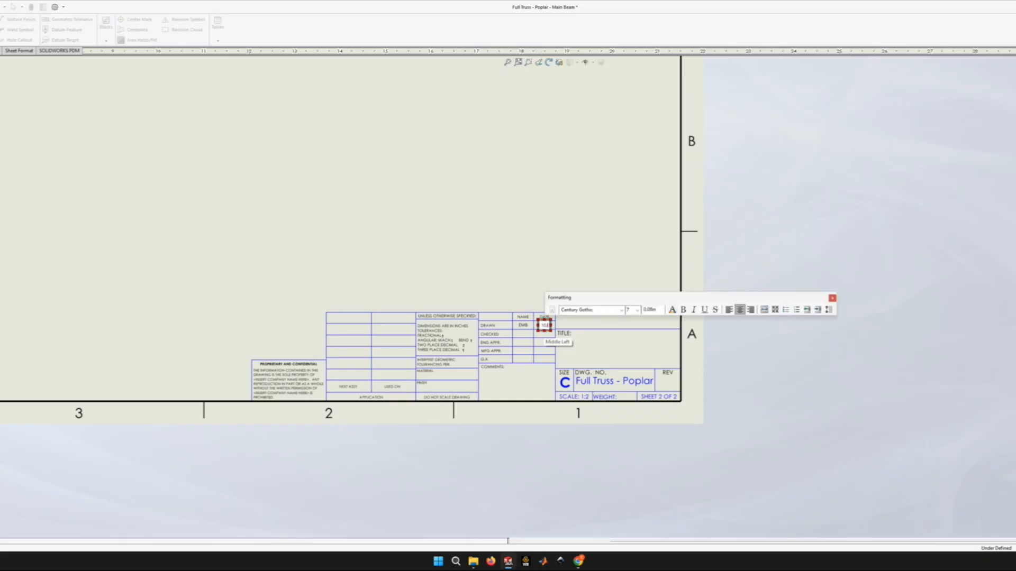
type("30/25")
left_click(605, 355)
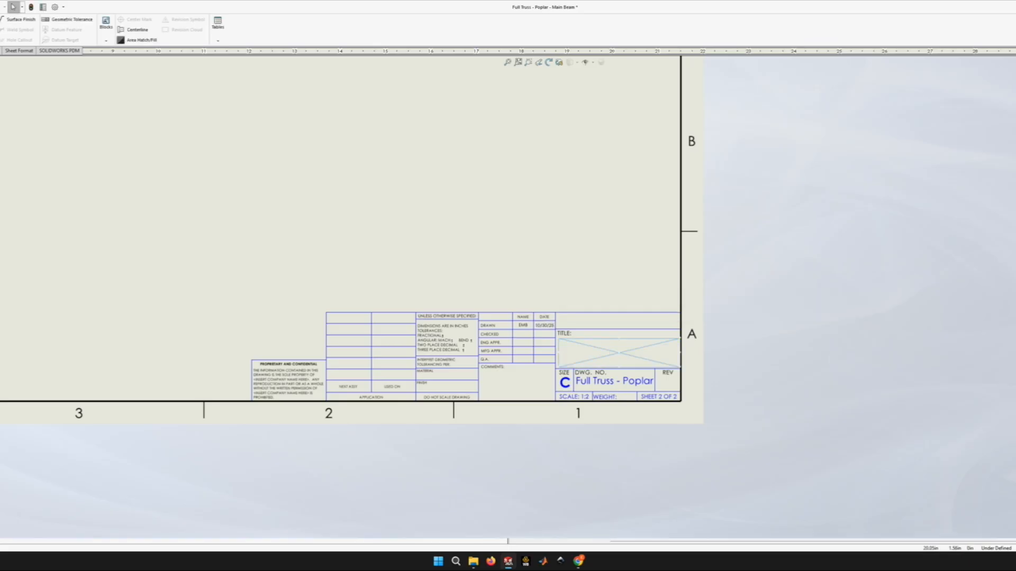
Enter Main Beam as the drawing title in the title block.
left_click(624, 356)
double_click(624, 356)
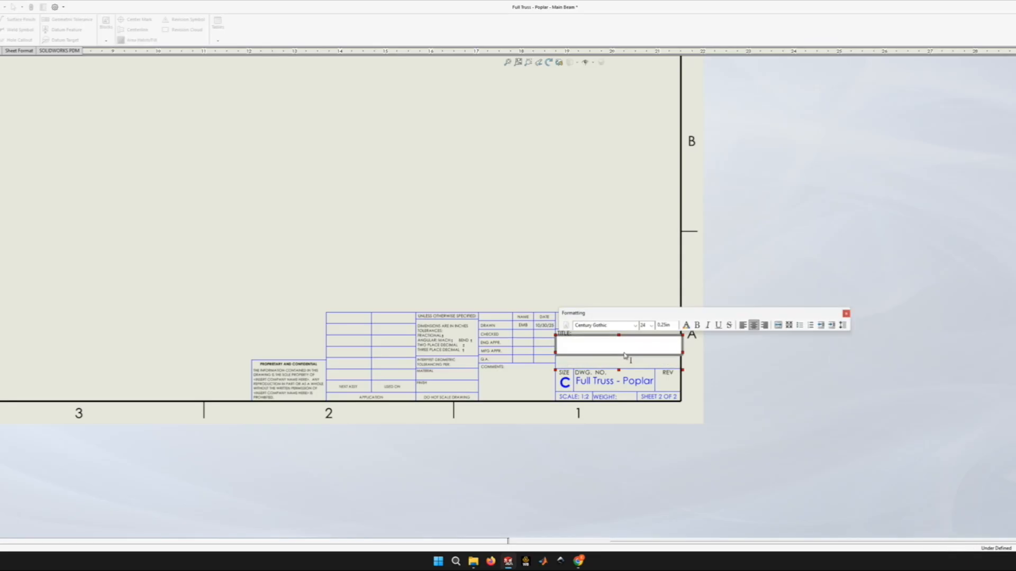
type("Main Beam")
left_click(604, 305)
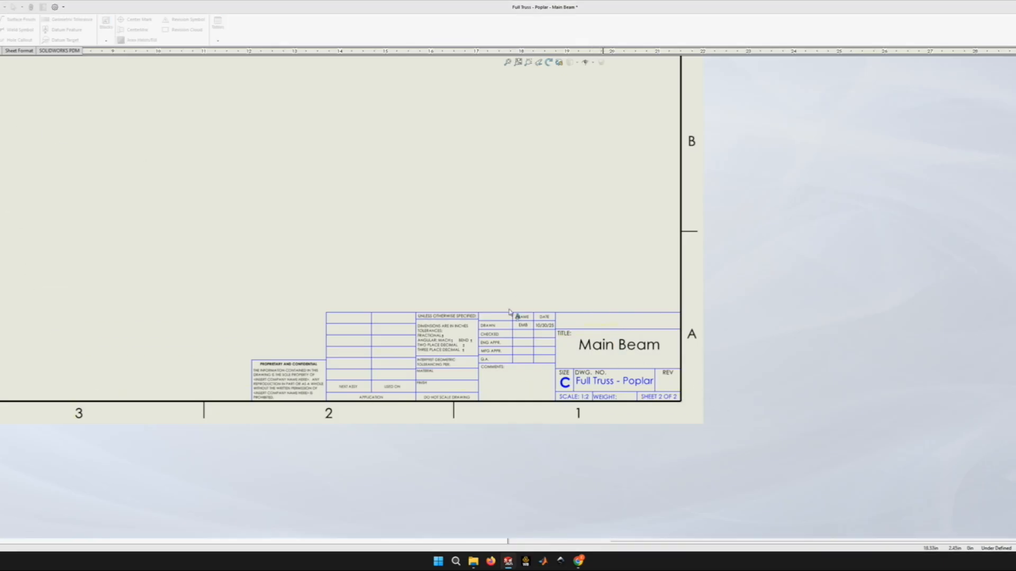
key("Escape")
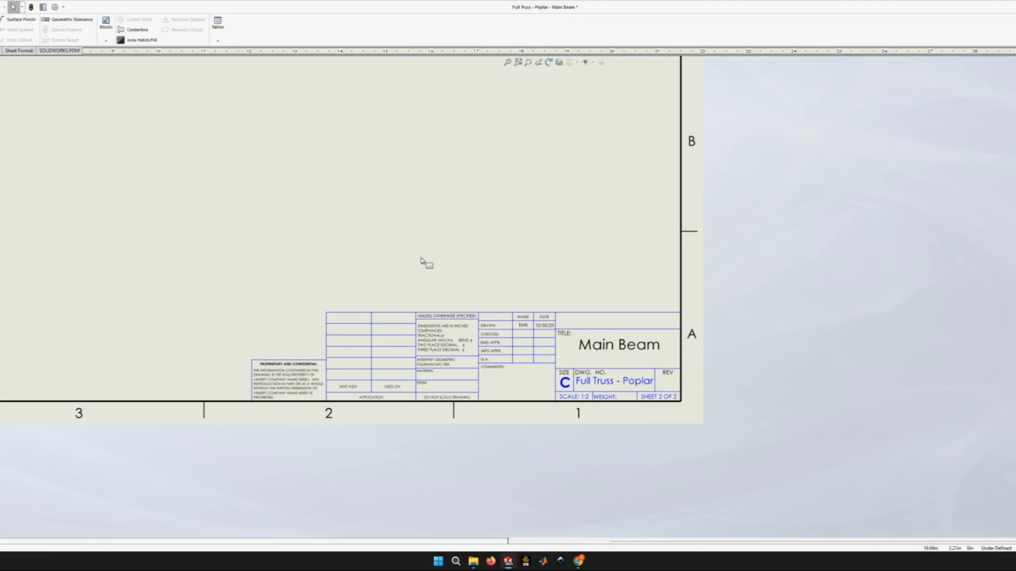
Enter ENGR 0135 in the company name cell above the title.
double_click(609, 323)
type("ENGR 013")
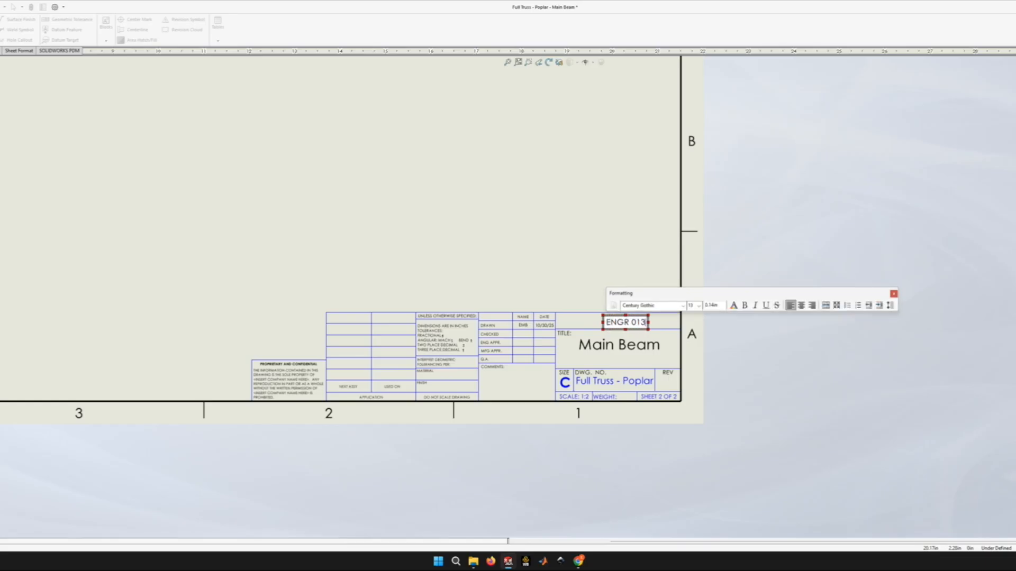
type("5")
key("Return")
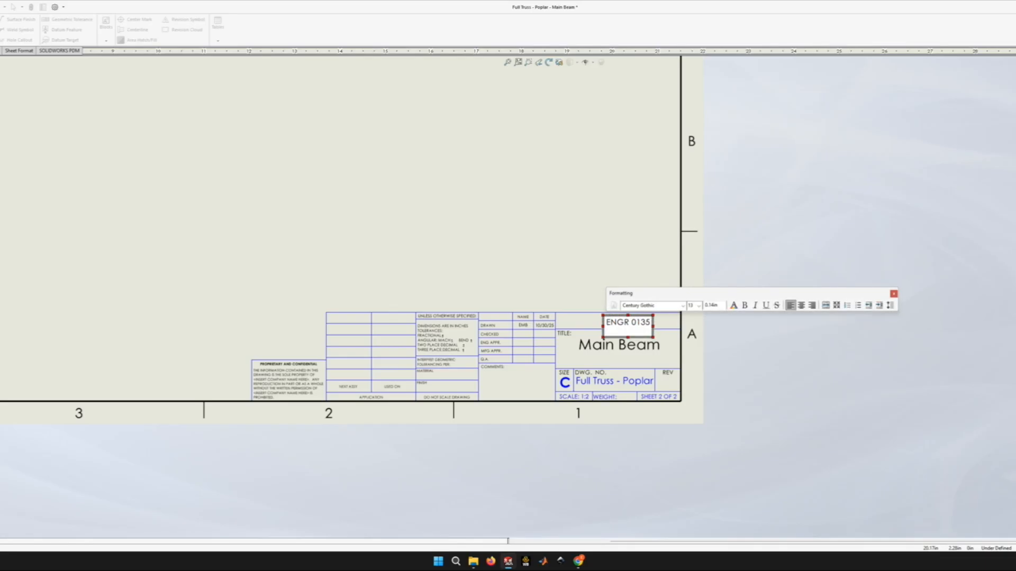
key("BackSpace")
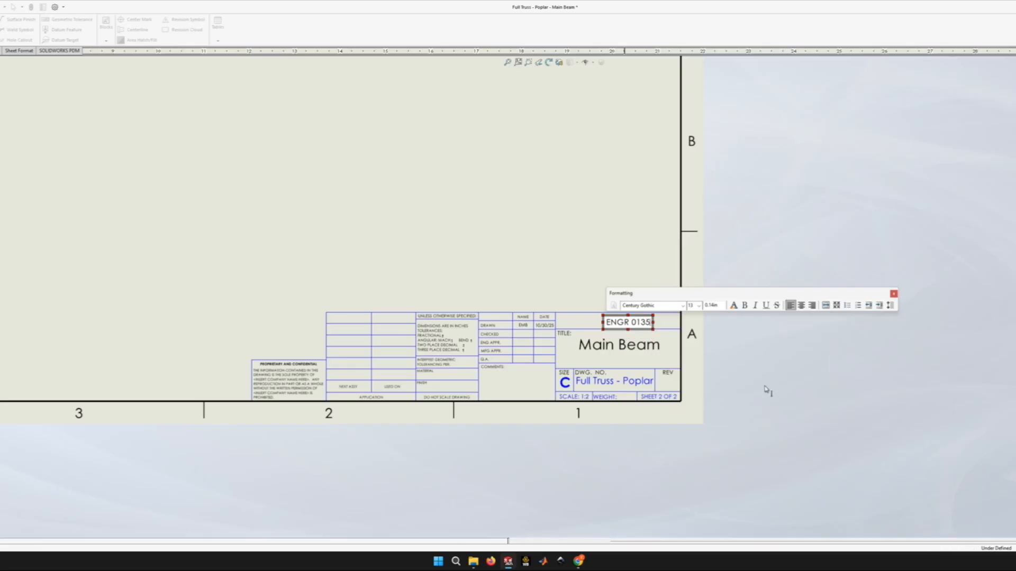
left_click(723, 400)
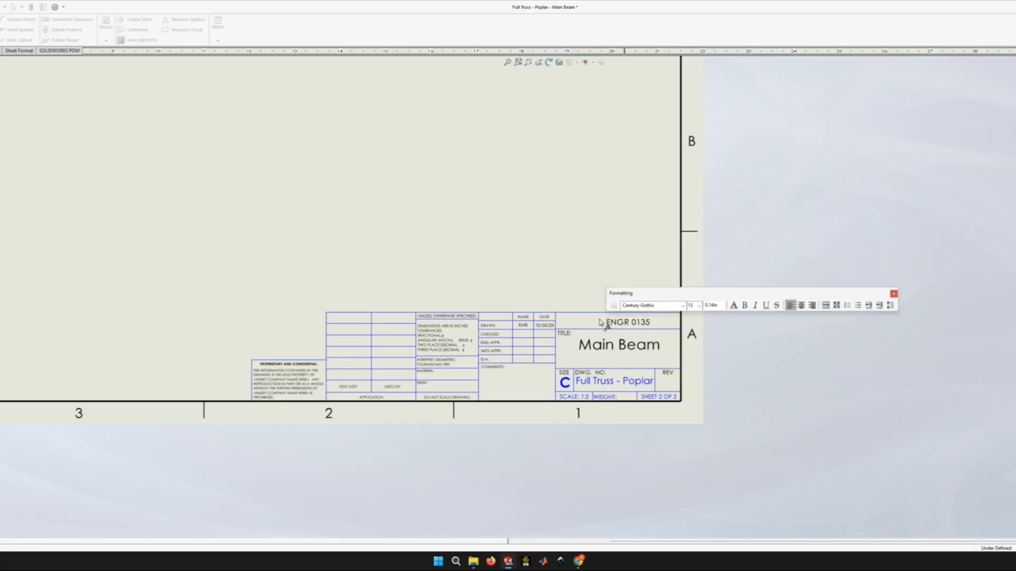
key("Escape")
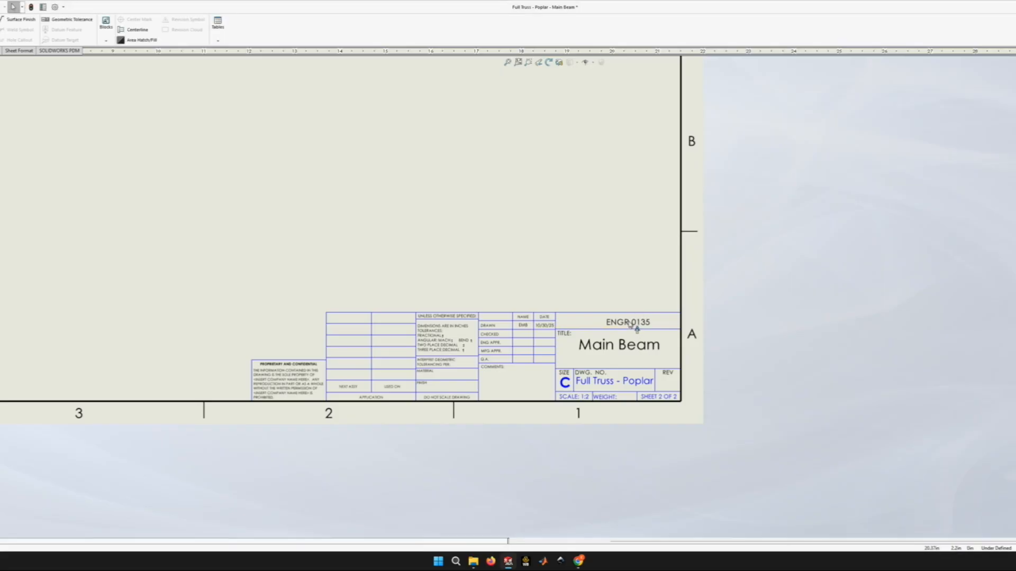
Move the ENGR 0135 text so it sits centred in its title block cell.
left_click_drag(612, 321, 616, 321)
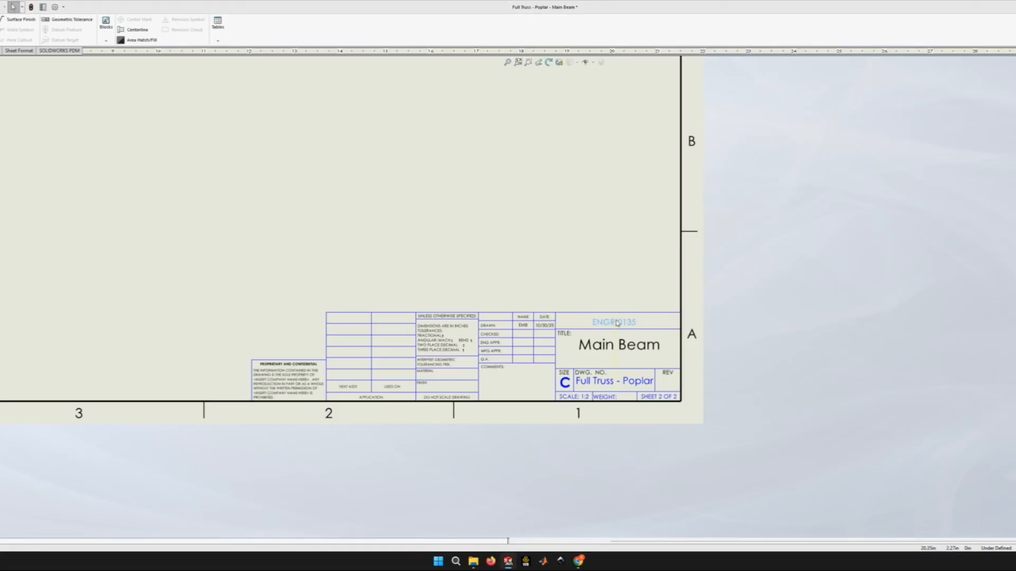
key("Up")
key("Up")
key("Down")
key("Down")
key("Down")
key("Up")
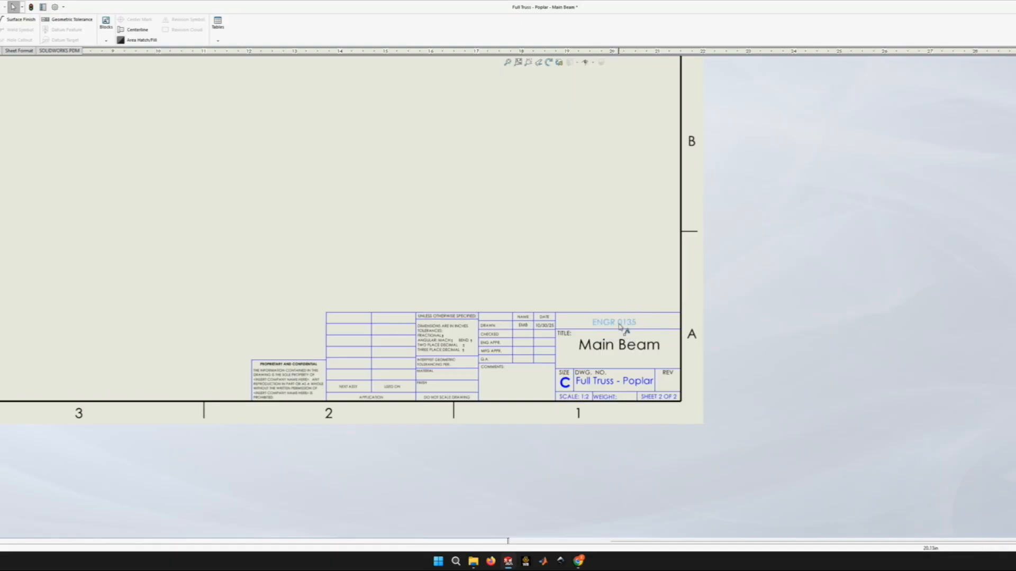
scroll(624, 328, "down", 4)
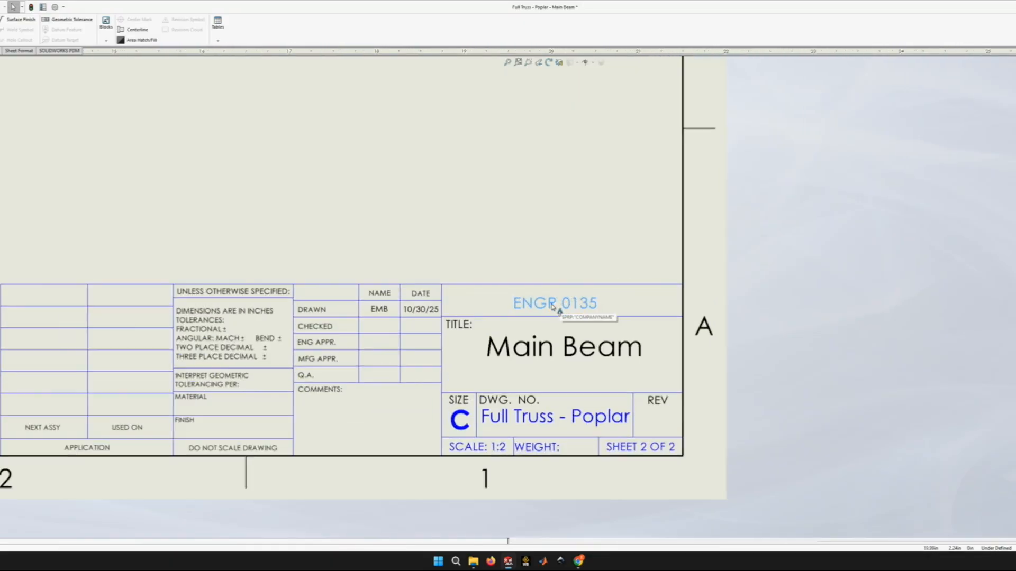
left_click_drag(551, 303, 552, 299)
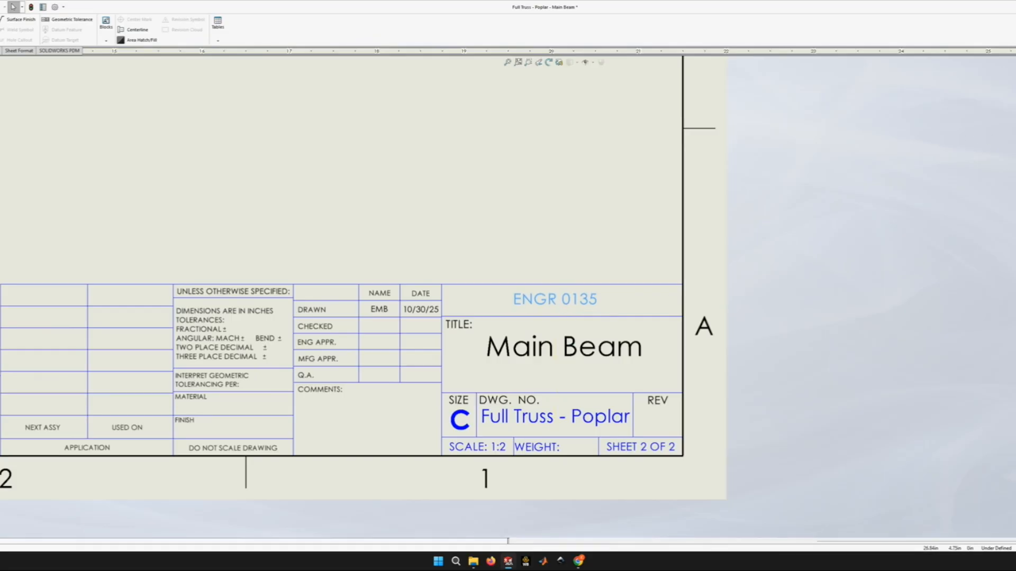
Exit sheet format editing and save the drawing as Full Truss - Poplar in the Bridge Project folder.
scroll(754, 315, "up", 3)
scroll(736, 318, "up", 1)
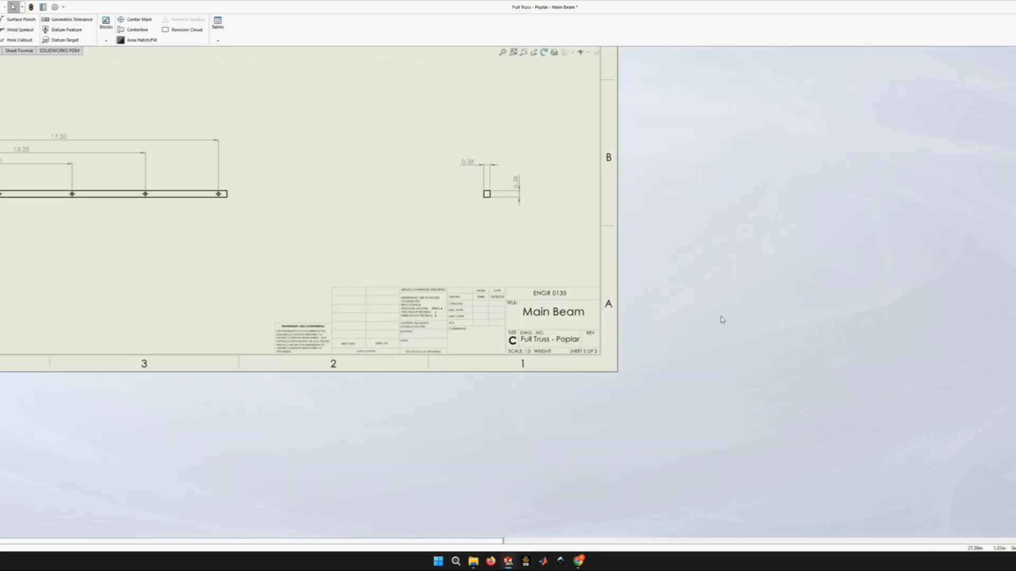
scroll(497, 256, "up", 5)
scroll(459, 217, "down", 2)
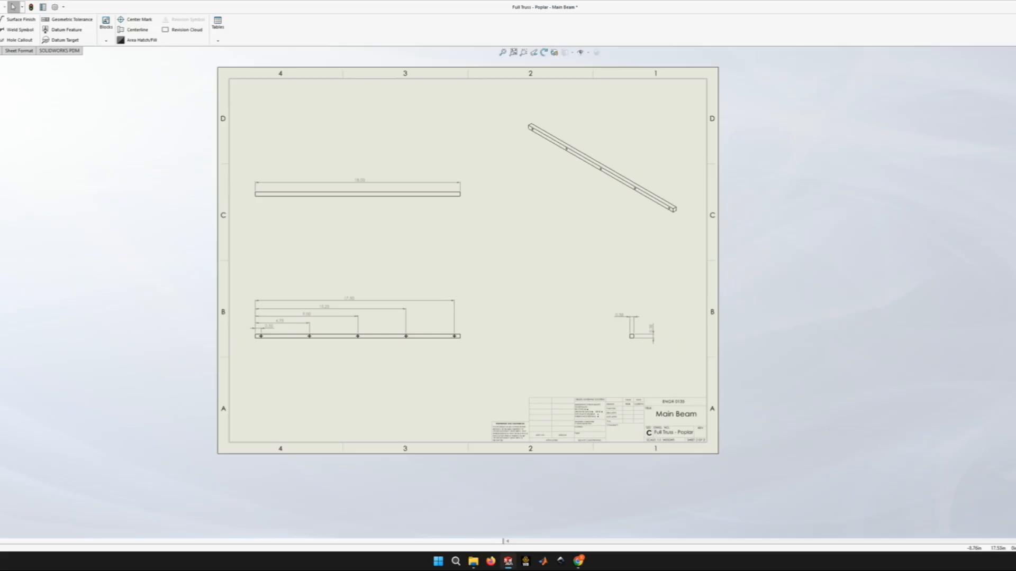
key("ctrl+s")
key("Return")
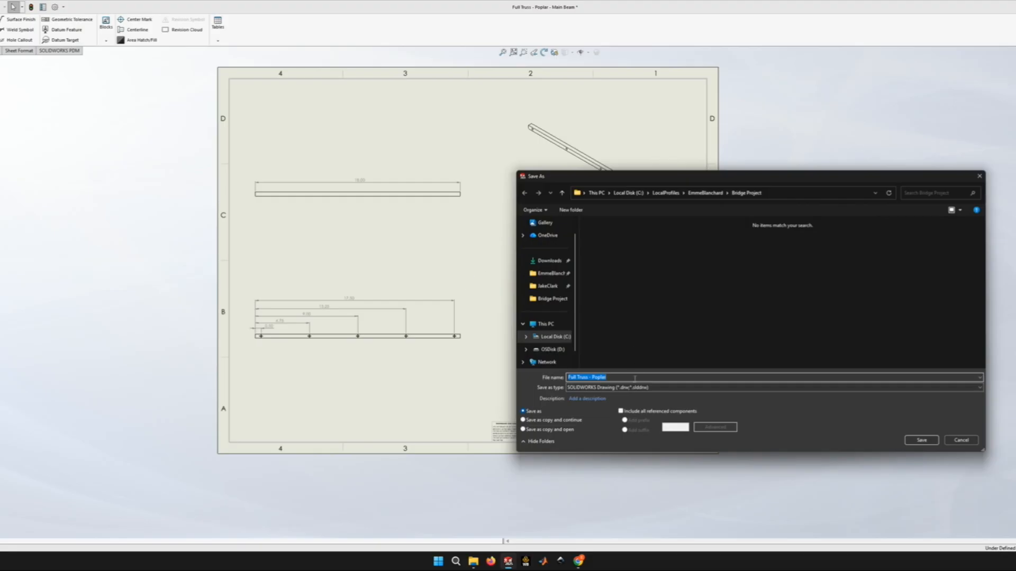
left_click(630, 377)
left_click(921, 440)
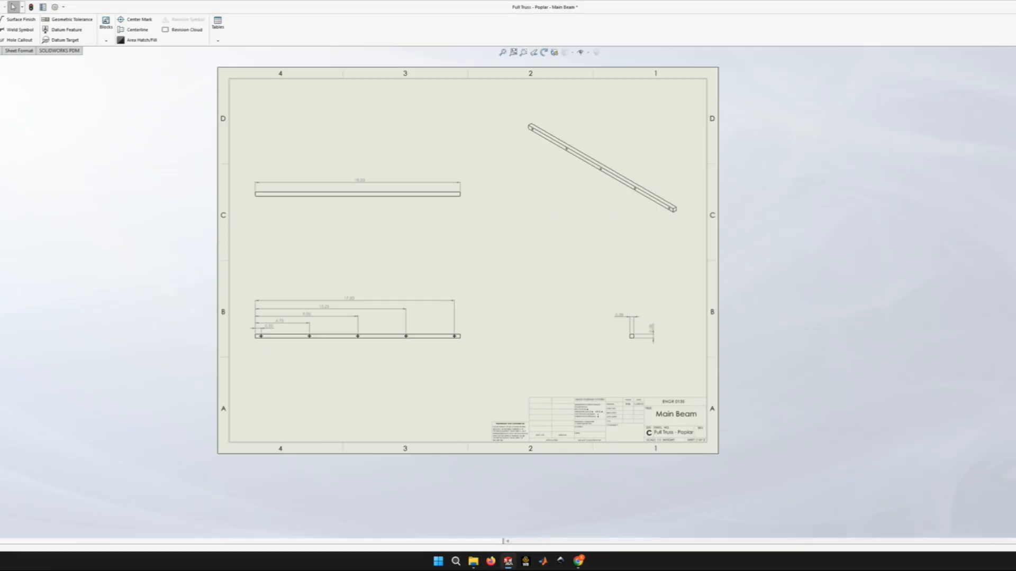